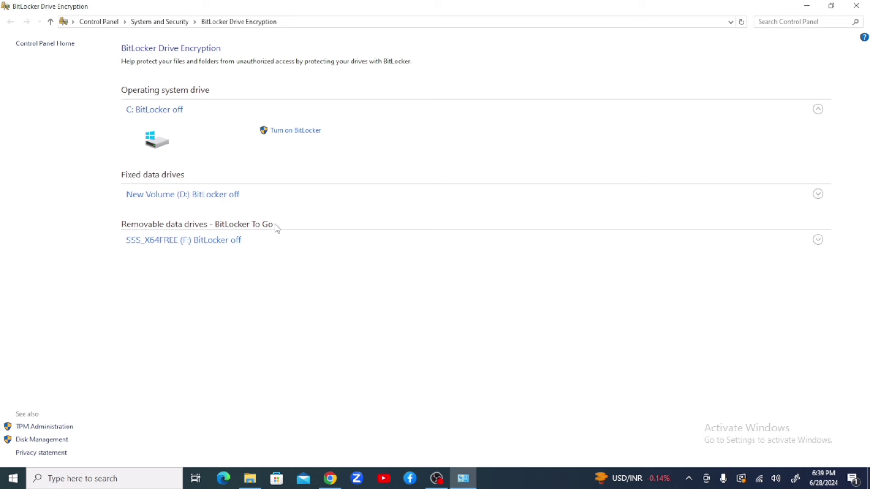
Expand the D: and F: drive entries and start turning on BitLocker for the removable drive SSS_X64FREE (F:)
{"action": "left_click", "coordinate": [829, 196]}
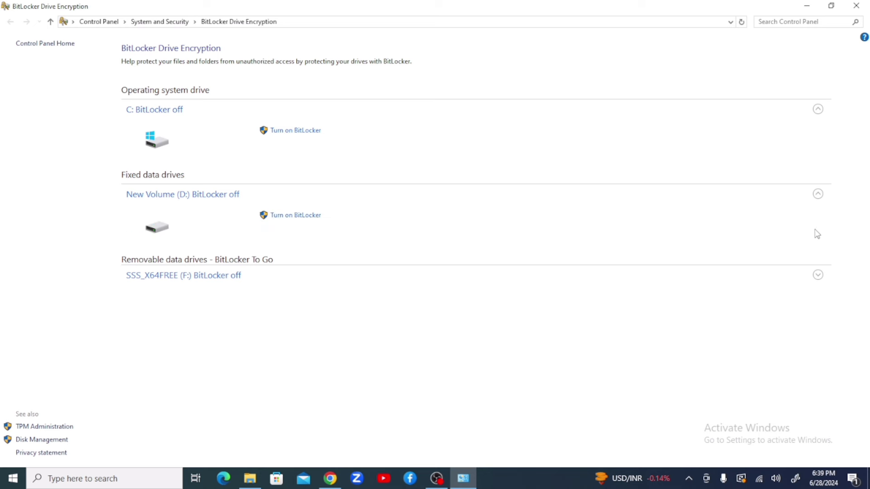
{"action": "left_click", "coordinate": [818, 276]}
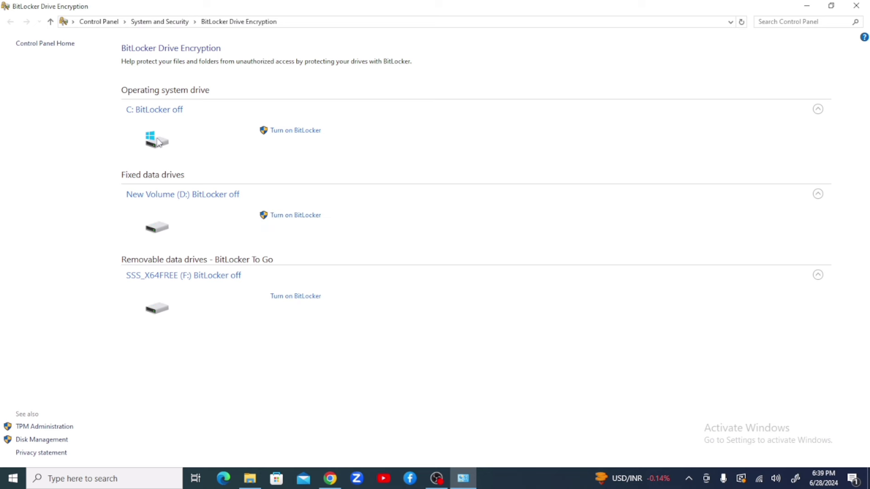
{"action": "left_click", "coordinate": [302, 303]}
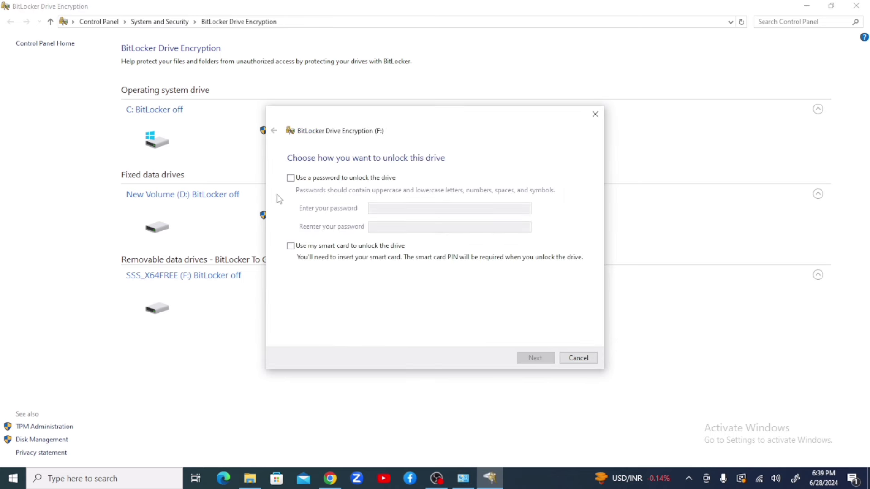
Choose to unlock the F: drive with a password, enter and confirm the drive password, and continue
{"action": "left_click", "coordinate": [291, 178]}
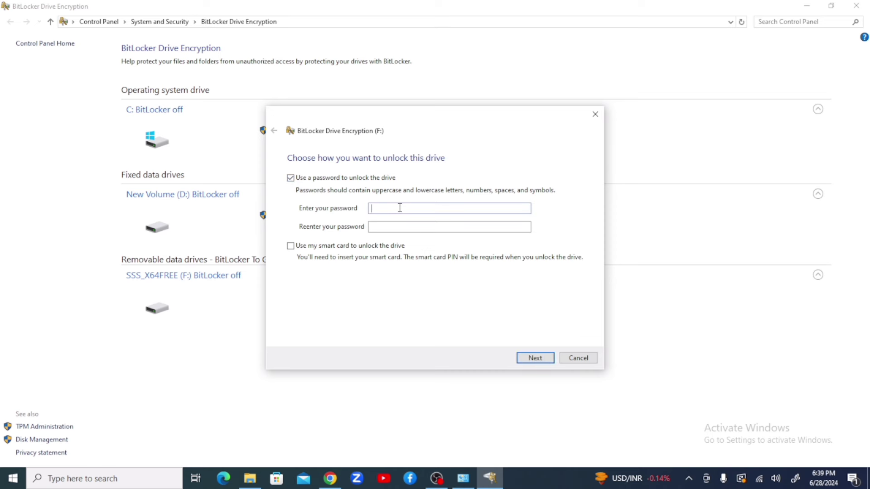
{"action": "type", "text": "*********"}
{"action": "key", "text": "Tab"}
{"action": "type", "text": "*********"}
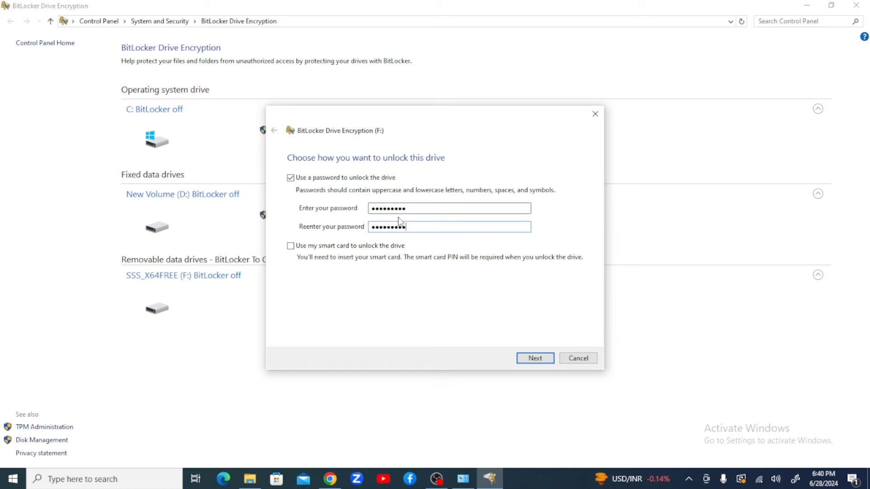
{"action": "left_click", "coordinate": [535, 358]}
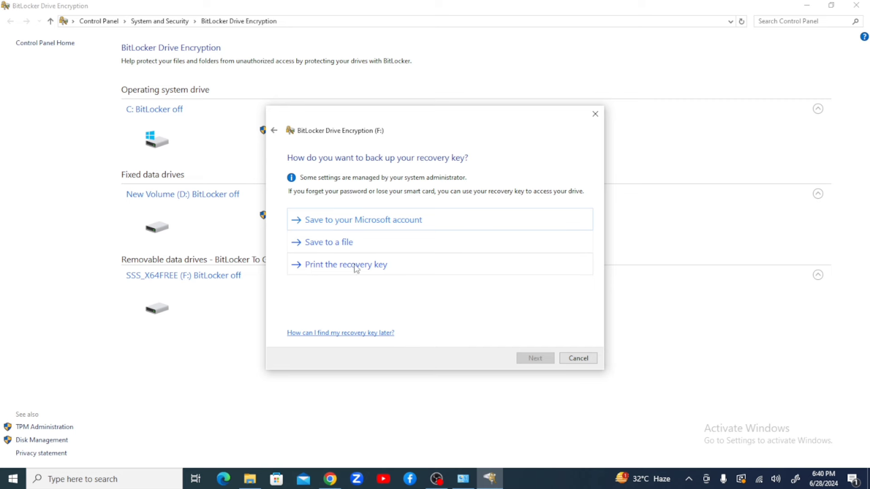
Back up the recovery key as a text file in Documents under the suggested file name and continue
{"action": "left_click", "coordinate": [337, 244]}
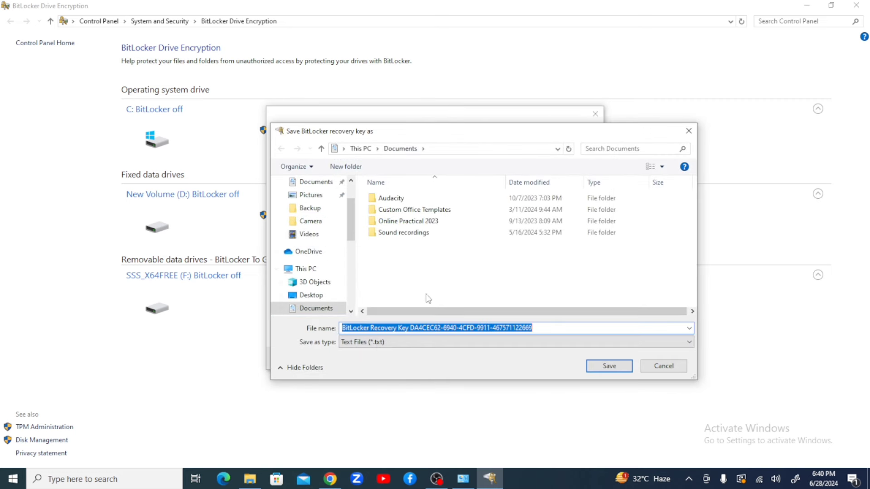
{"action": "left_click", "coordinate": [372, 328]}
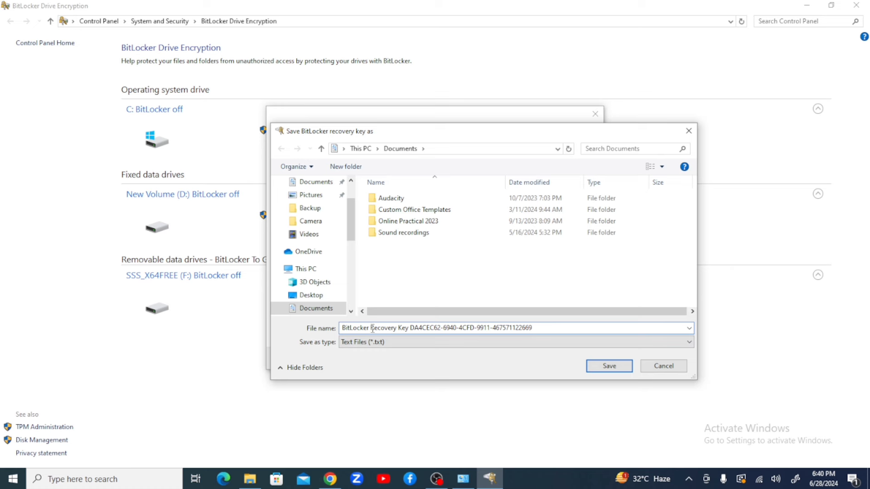
{"action": "left_click_drag", "start_coordinate": [342, 328], "coordinate": [534, 328]}
{"action": "left_click", "coordinate": [547, 328]}
{"action": "left_click", "coordinate": [616, 370]}
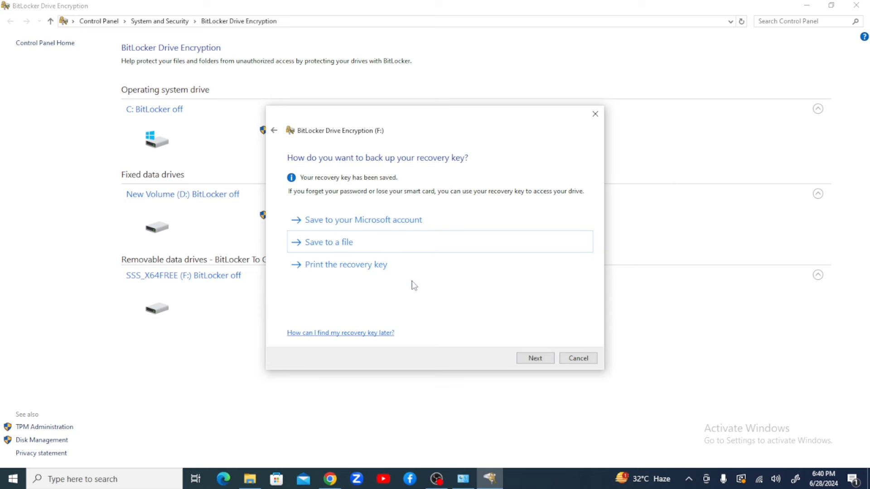
{"action": "left_click", "coordinate": [539, 361]}
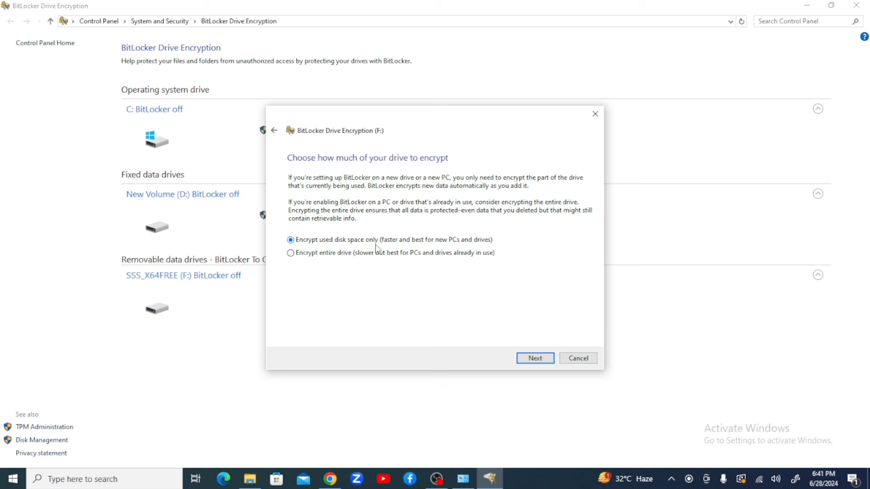
Encrypt the entire F: drive in Compatible mode and dismiss the completion notice
{"action": "left_click", "coordinate": [290, 254]}
{"action": "left_click", "coordinate": [543, 363]}
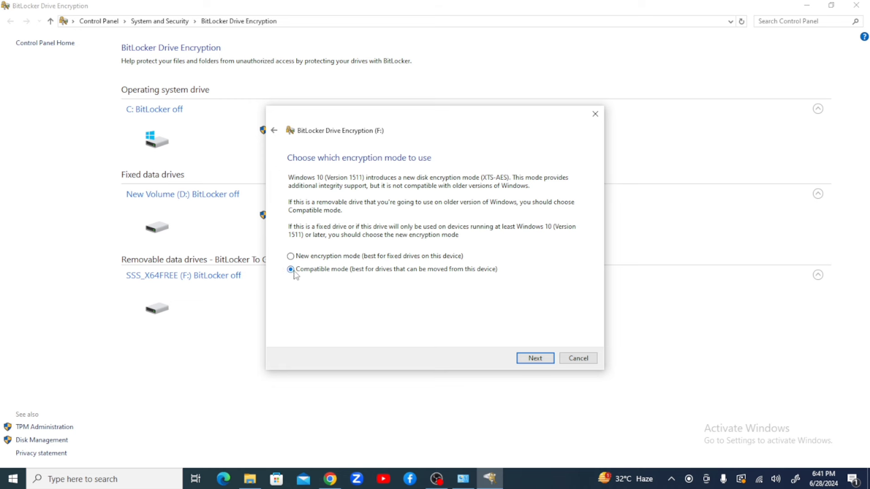
{"action": "left_click", "coordinate": [538, 362]}
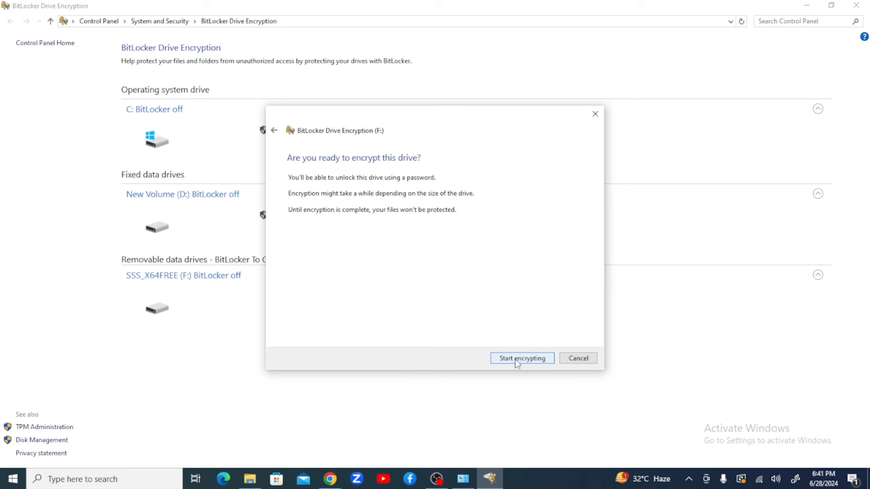
{"action": "left_click", "coordinate": [523, 362]}
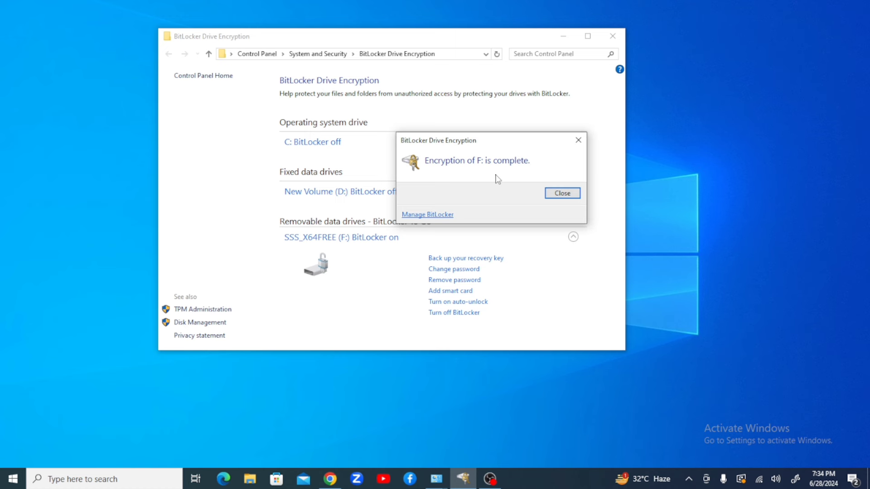
{"action": "left_click", "coordinate": [566, 195]}
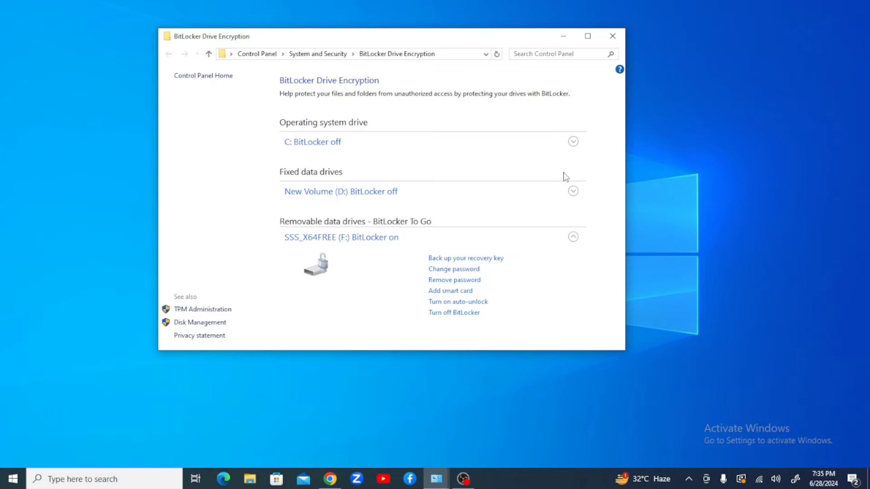
Minimize the BitLocker window and eject the SSS_X64FREE (F:) drive from This PC in File Explorer
{"action": "left_click", "coordinate": [564, 38]}
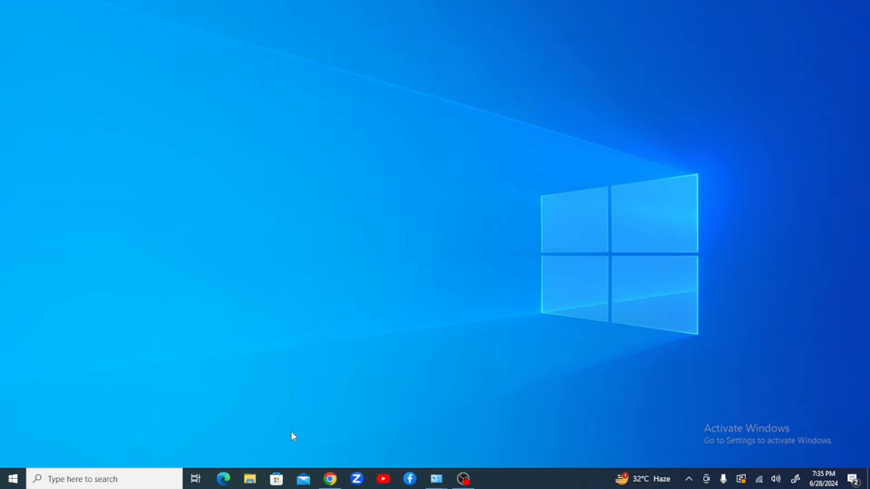
{"action": "left_click", "coordinate": [250, 479]}
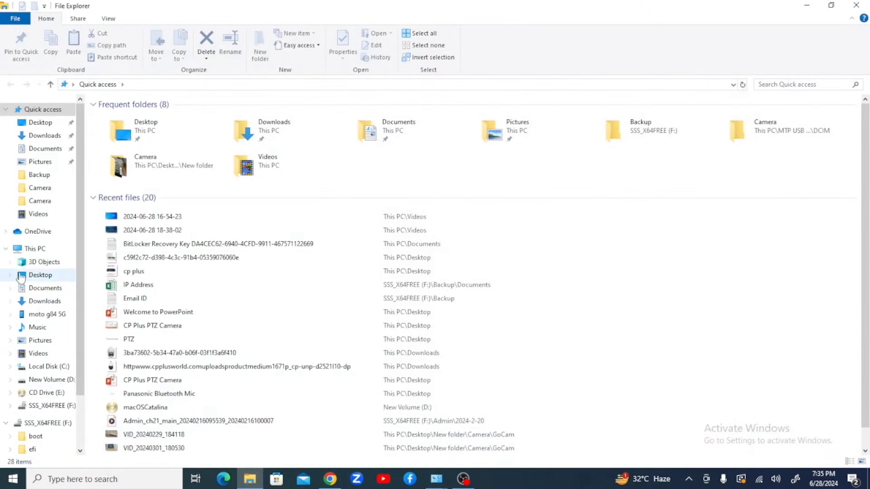
{"action": "left_click", "coordinate": [34, 248]}
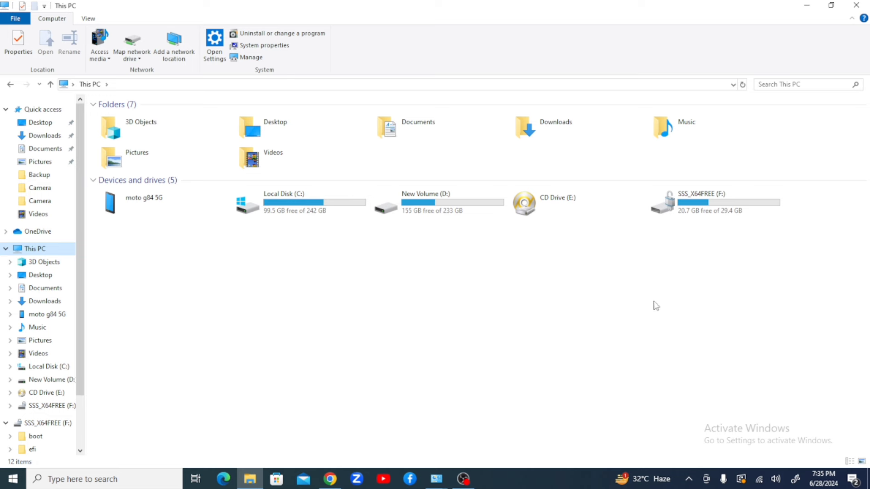
{"action": "right_click", "coordinate": [718, 205]}
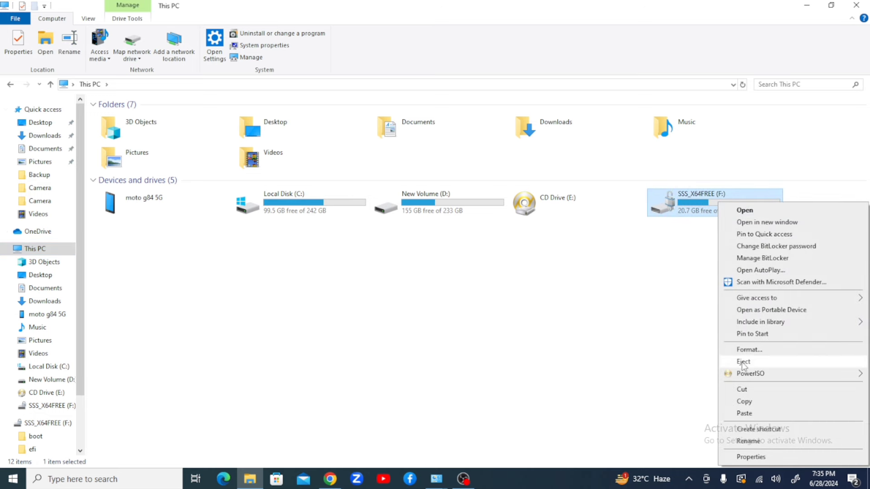
{"action": "left_click", "coordinate": [725, 362]}
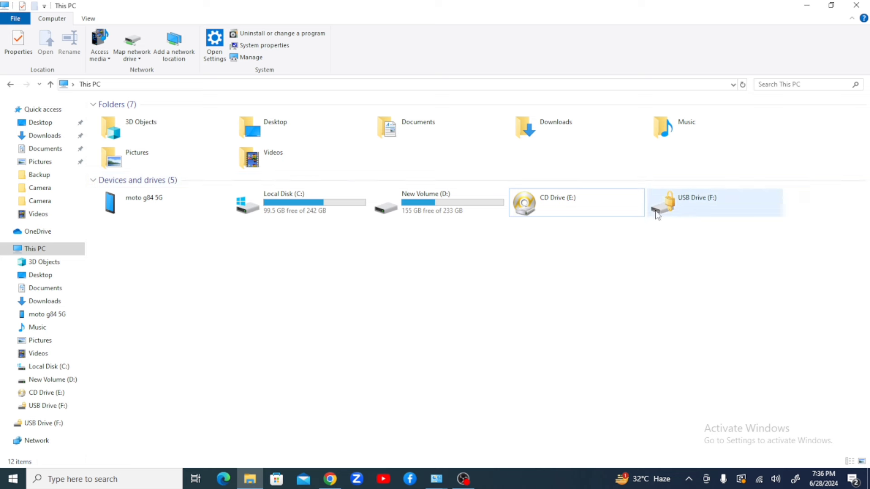
Open the locked USB Drive (F:) and unlock it by entering the BitLocker password
{"action": "double_click", "coordinate": [715, 207]}
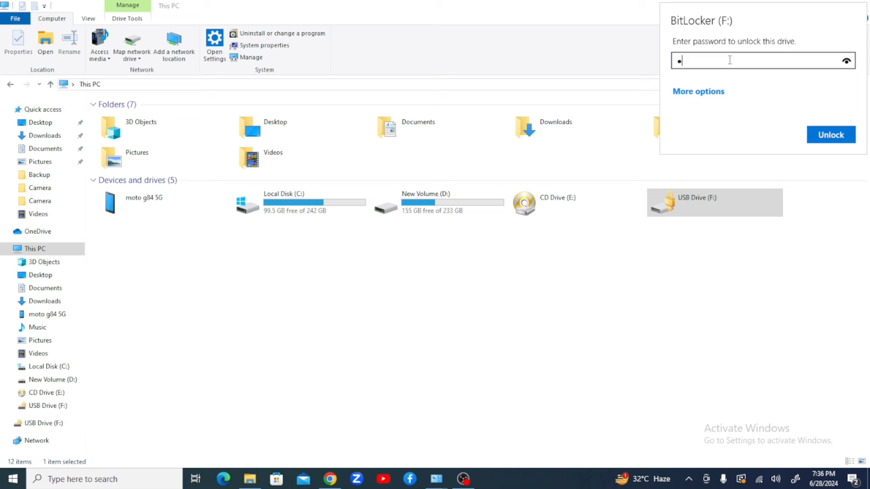
{"action": "type", "text": "••"}
{"action": "left_click", "coordinate": [823, 135]}
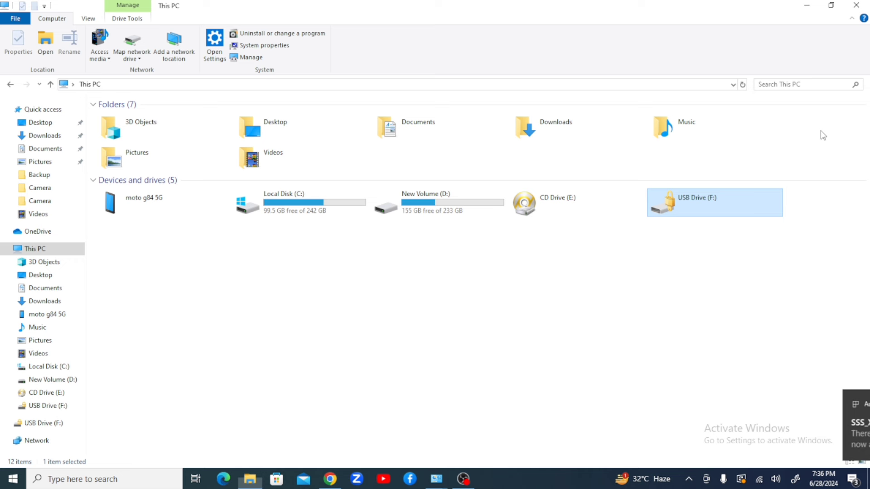
View the contents of the unlocked F: drive and return to This PC, closing the extra drive window
{"action": "double_click", "coordinate": [698, 205]}
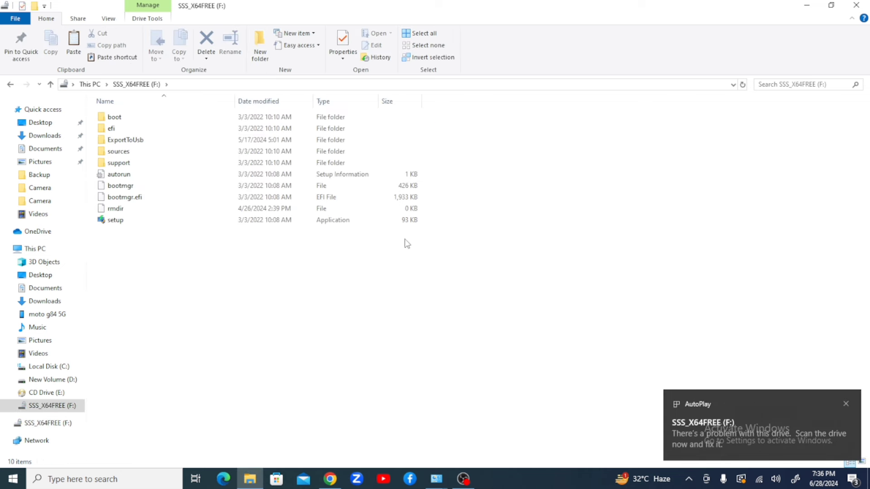
{"action": "left_click", "coordinate": [10, 85]}
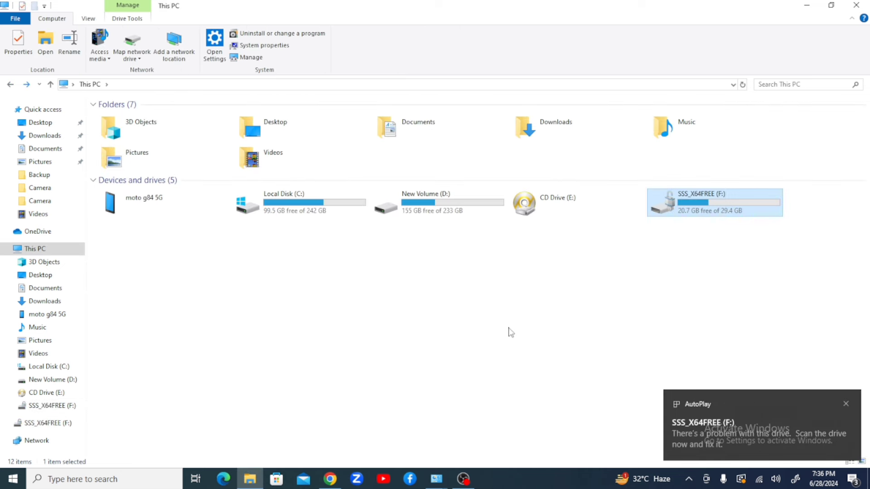
{"action": "double_click", "coordinate": [687, 211]}
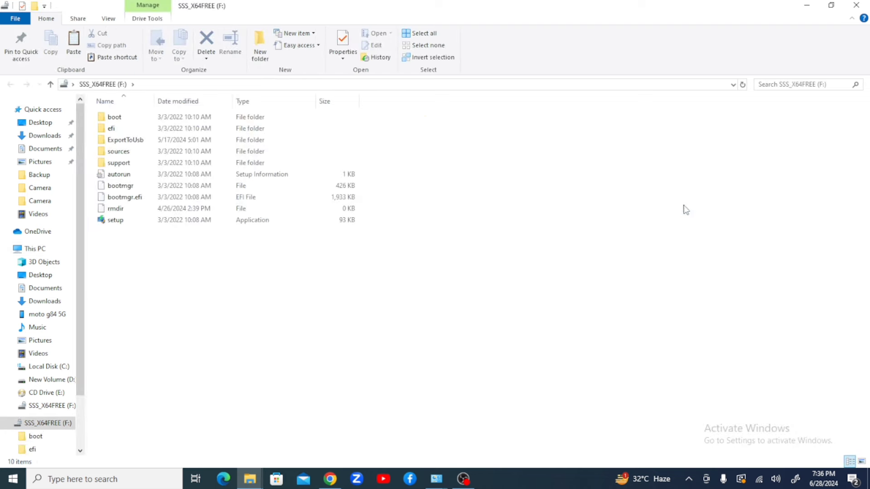
{"action": "left_click", "coordinate": [854, 7]}
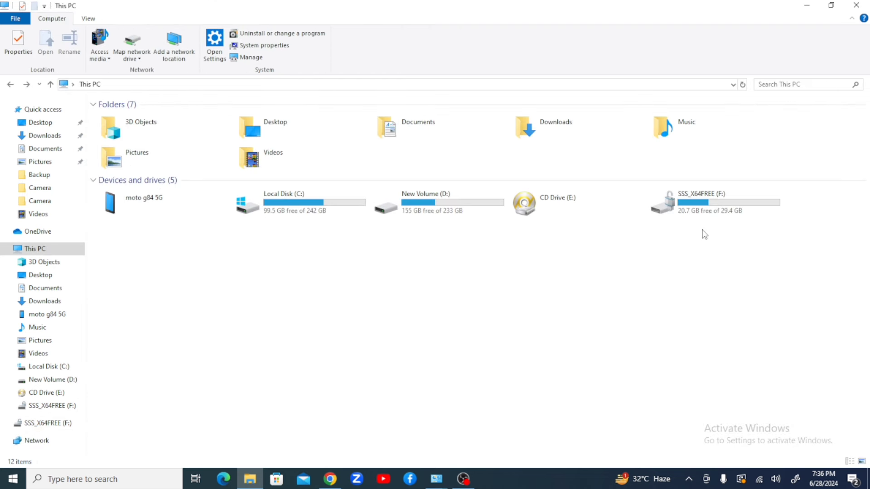
Eject the F: drive and unlock it once it is reconnected by entering the BitLocker password
{"action": "right_click", "coordinate": [695, 205]}
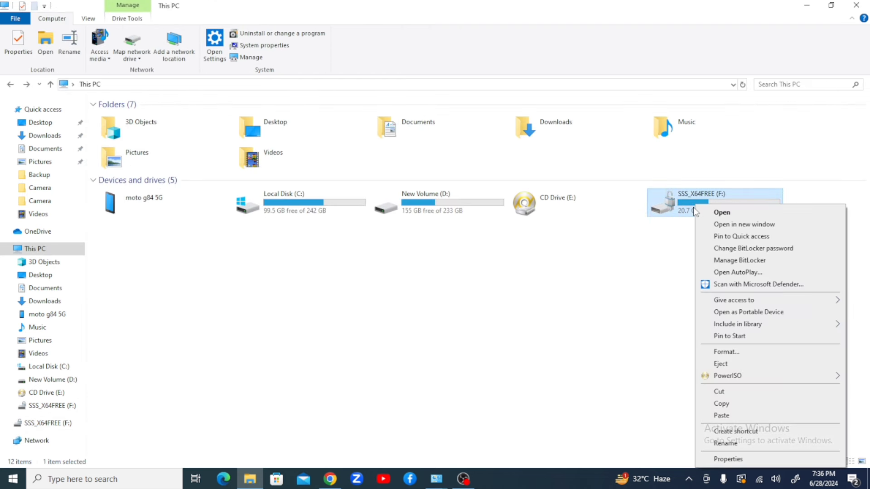
{"action": "left_click", "coordinate": [720, 365]}
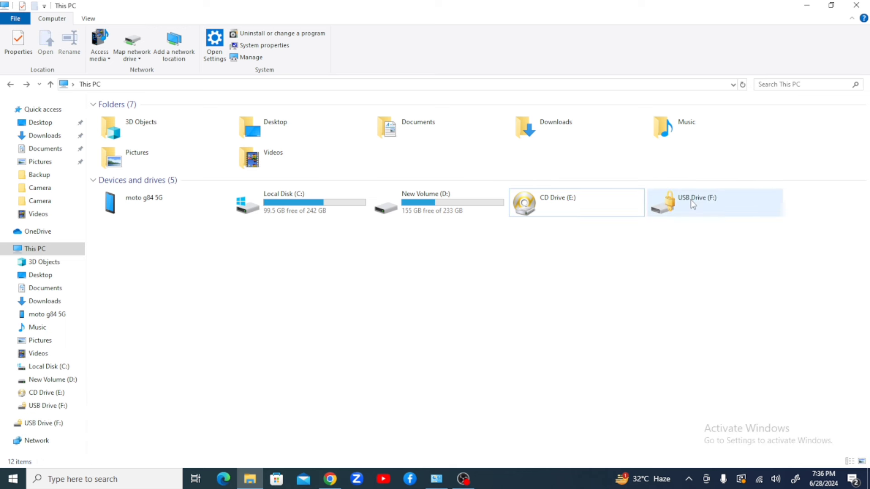
{"action": "double_click", "coordinate": [692, 203]}
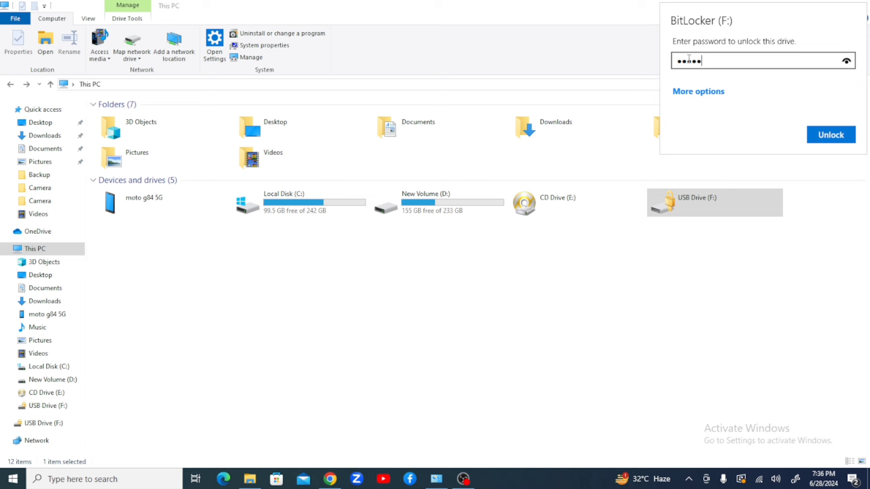
{"action": "type", "text": "•••••••••"}
{"action": "left_click", "coordinate": [830, 135]}
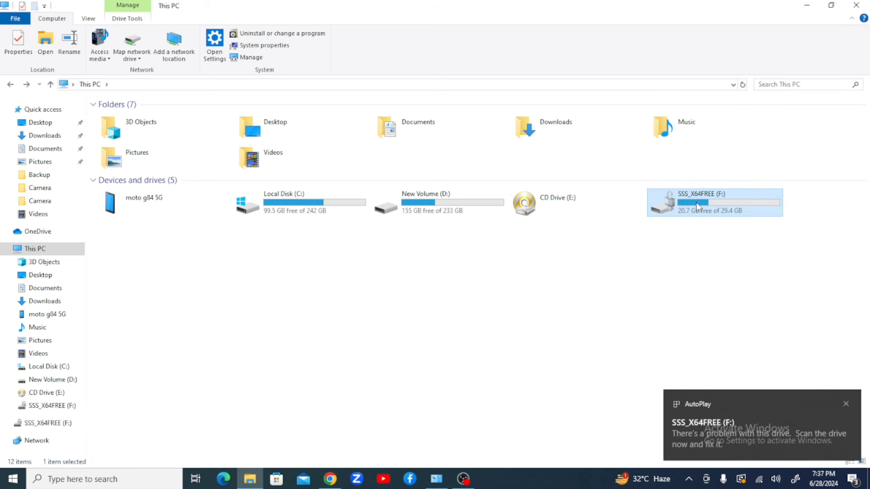
Open BitLocker management for the F: drive, turn on auto-unlock, and close the management window
{"action": "right_click", "coordinate": [697, 207]}
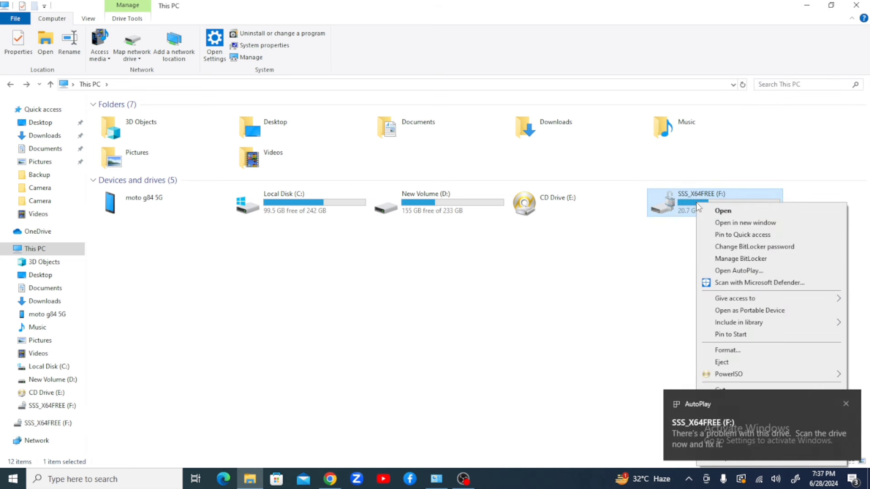
{"action": "left_click", "coordinate": [750, 260]}
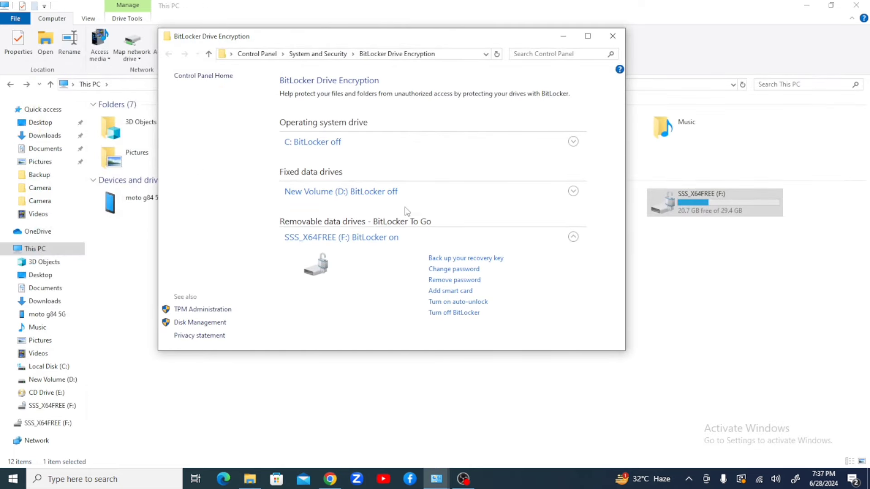
{"action": "left_click", "coordinate": [470, 307]}
{"action": "key", "text": "alt+F4"}
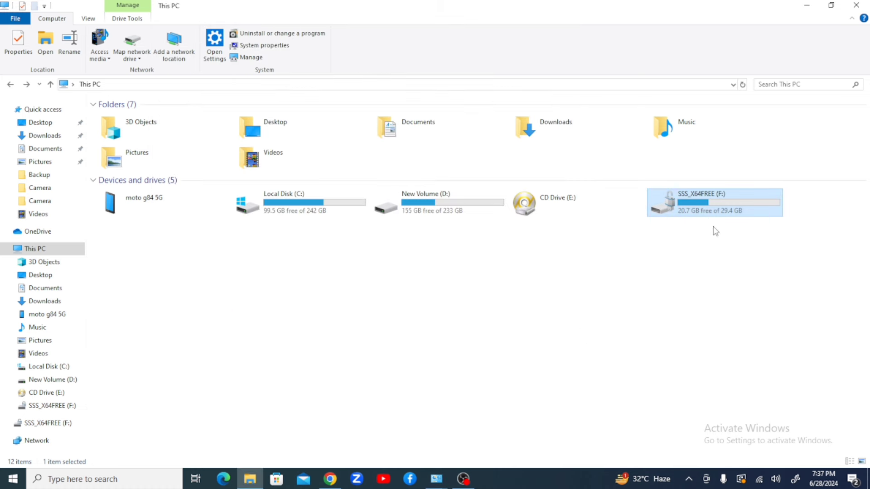
Eject the F: drive to test auto-unlock and close the drive window that opens on reconnection
{"action": "right_click", "coordinate": [702, 206]}
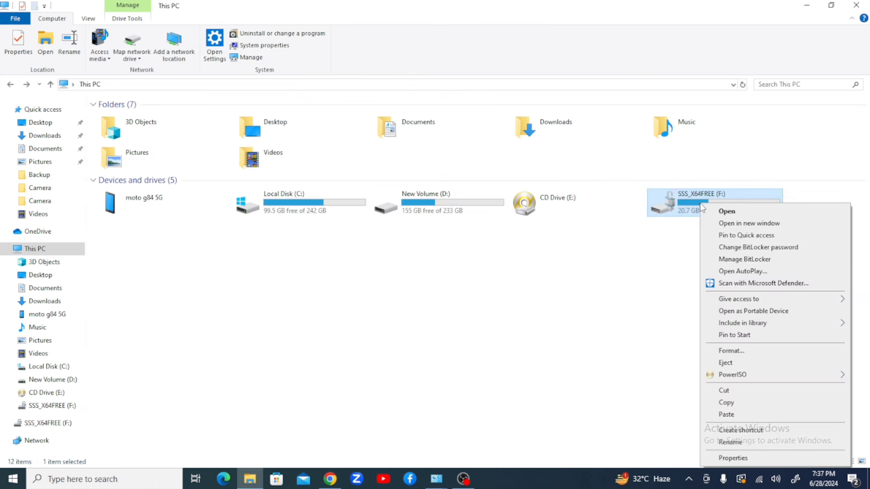
{"action": "left_click", "coordinate": [725, 363]}
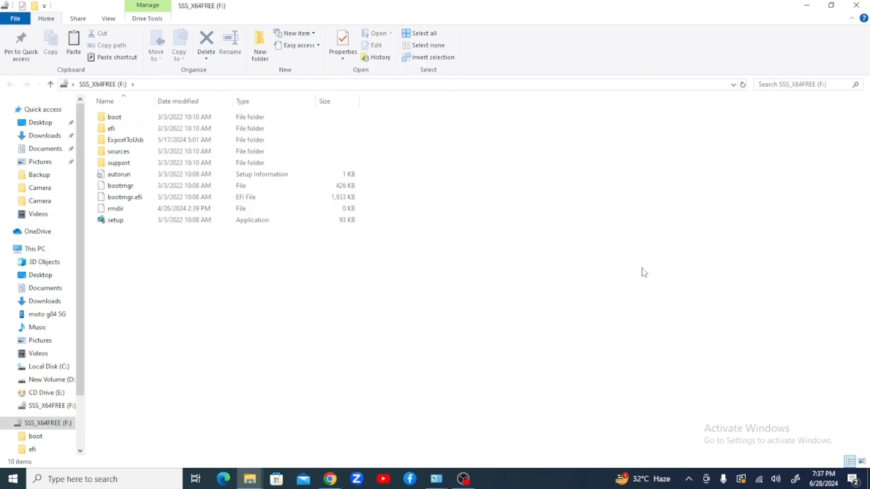
{"action": "left_click", "coordinate": [856, 5]}
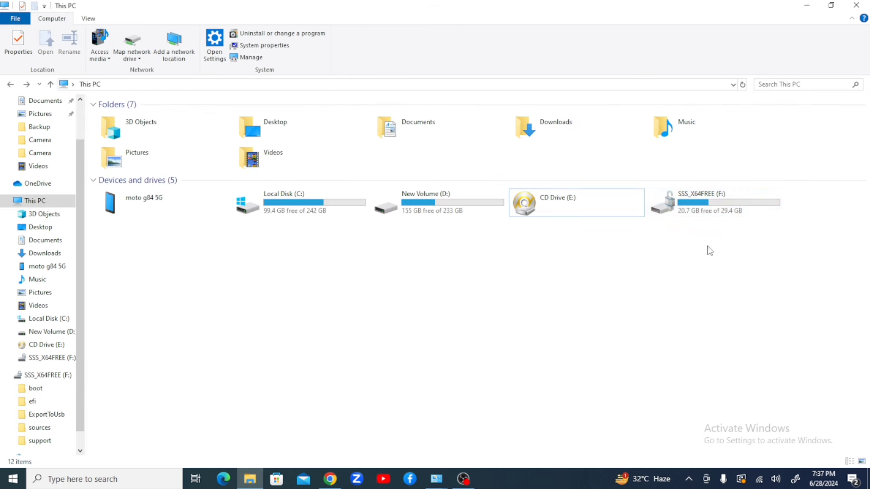
View the contents of the automatically unlocked F: drive, return to This PC and refresh the drive list
{"action": "double_click", "coordinate": [709, 204]}
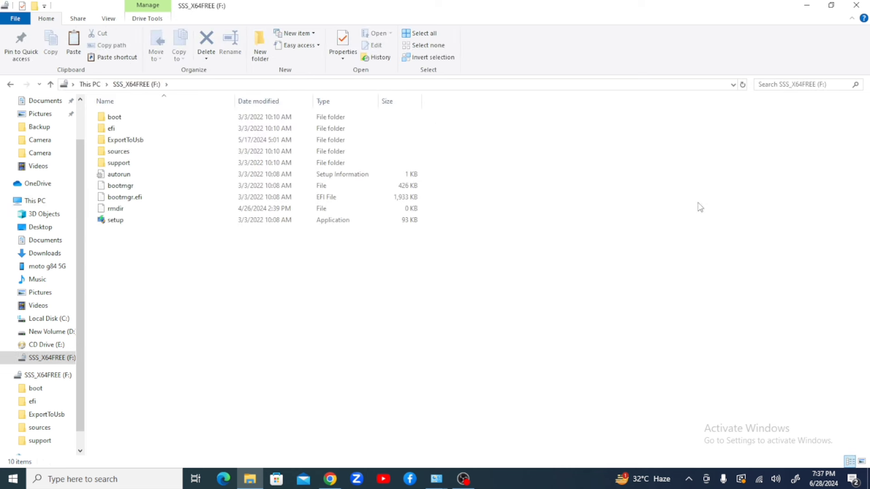
{"action": "left_click", "coordinate": [10, 84]}
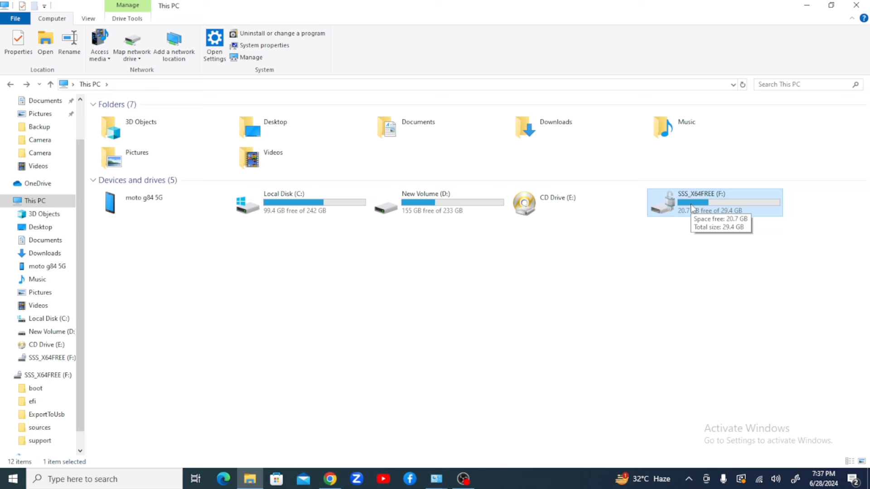
{"action": "right_click", "coordinate": [592, 253]}
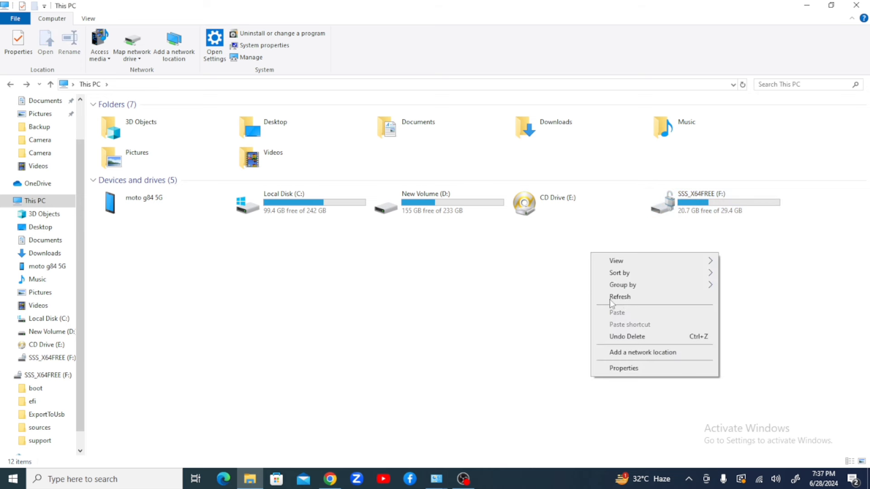
{"action": "left_click", "coordinate": [619, 299]}
Open BitLocker management for the F: drive and turn off auto-unlock
{"action": "right_click", "coordinate": [691, 202]}
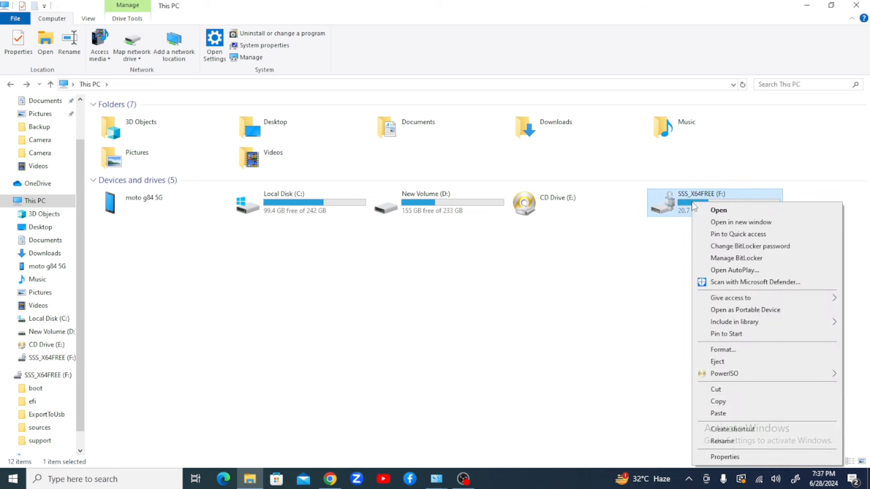
{"action": "left_click", "coordinate": [736, 258]}
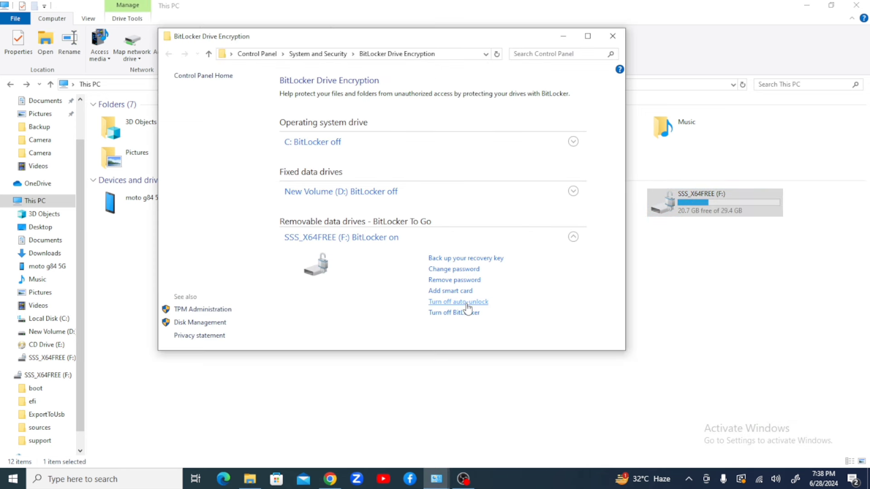
{"action": "left_click", "coordinate": [458, 302]}
Eject the F: drive to test it without auto-unlock and dismiss the inaccessible-location error
{"action": "right_click", "coordinate": [702, 202]}
{"action": "left_click", "coordinate": [727, 358]}
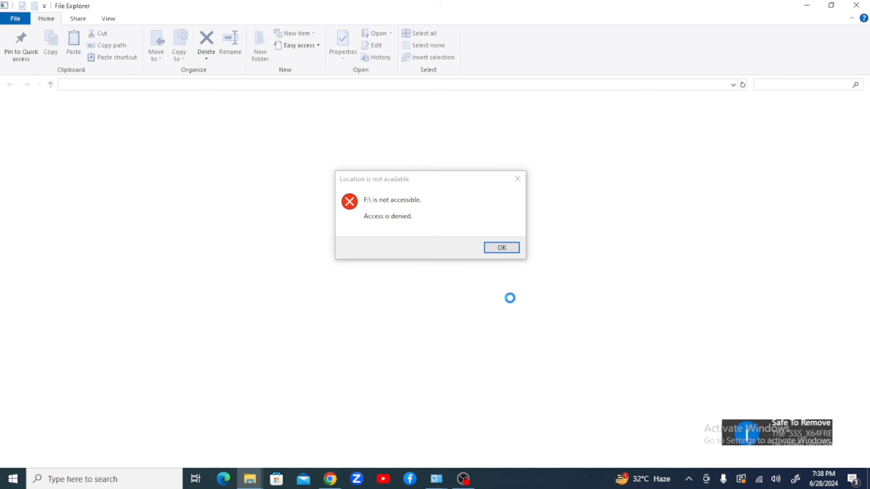
{"action": "left_click", "coordinate": [500, 247]}
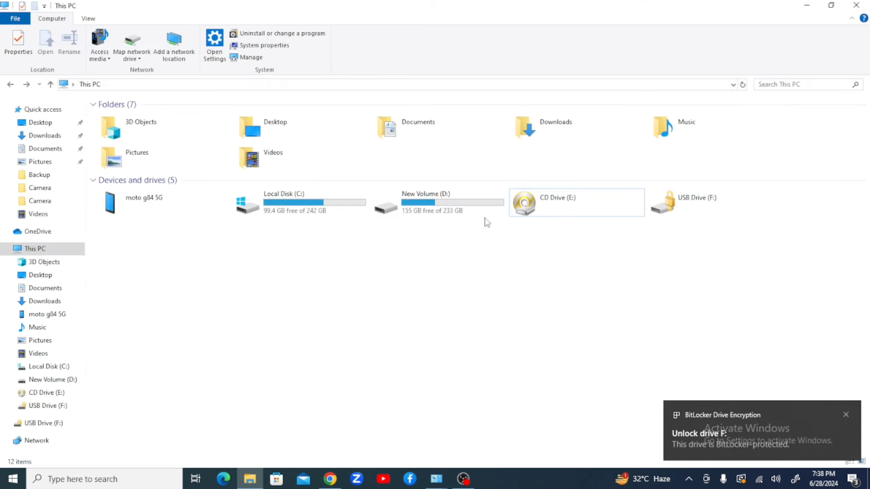
Unlock the reconnected F: drive by entering the BitLocker password, with the option to automatically unlock on this PC enabled
{"action": "double_click", "coordinate": [703, 204]}
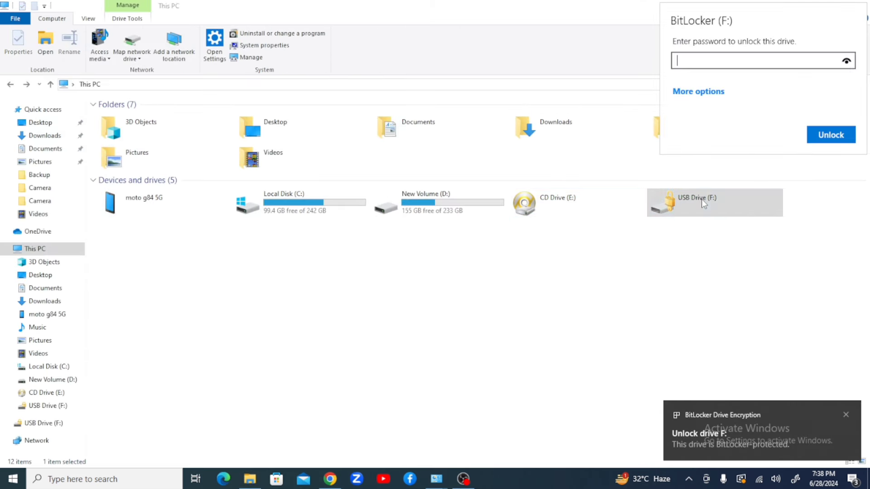
{"action": "left_click", "coordinate": [703, 92]}
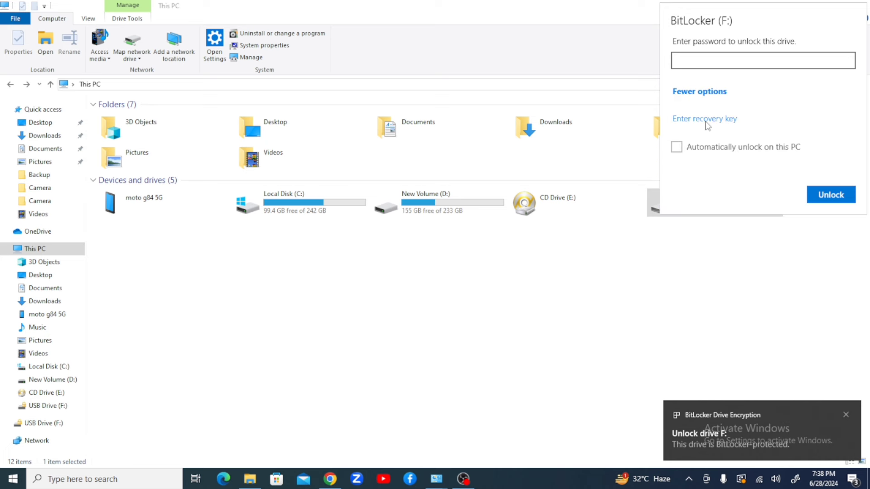
{"action": "left_click", "coordinate": [676, 147]}
{"action": "left_click", "coordinate": [730, 60]}
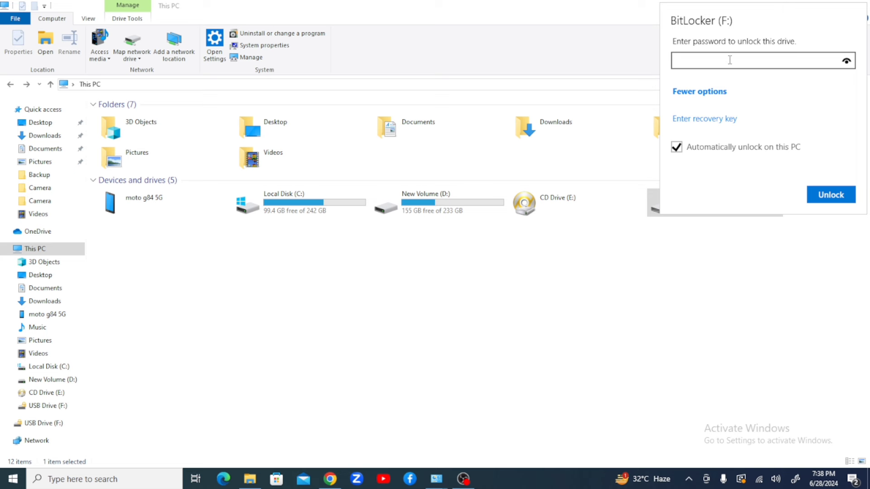
{"action": "type", "text": "•••••••••"}
{"action": "left_click", "coordinate": [822, 195]}
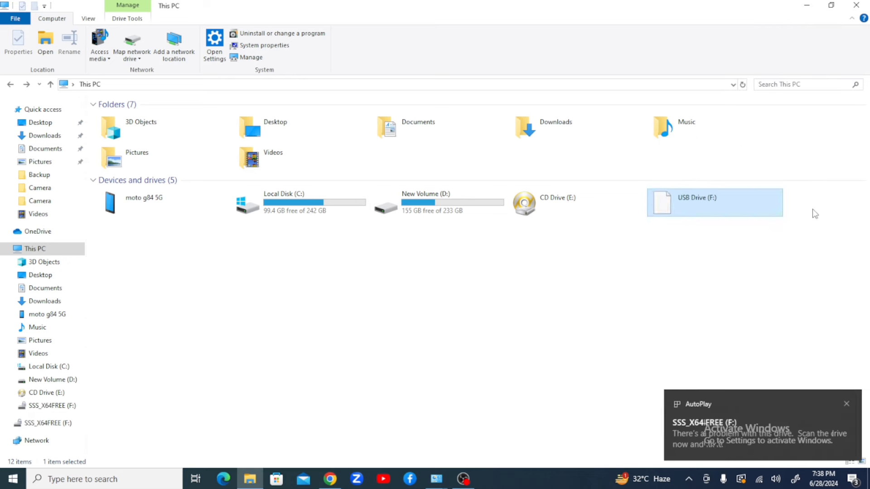
View the contents of the unlocked F: drive, return to This PC and eject the drive
{"action": "double_click", "coordinate": [694, 212]}
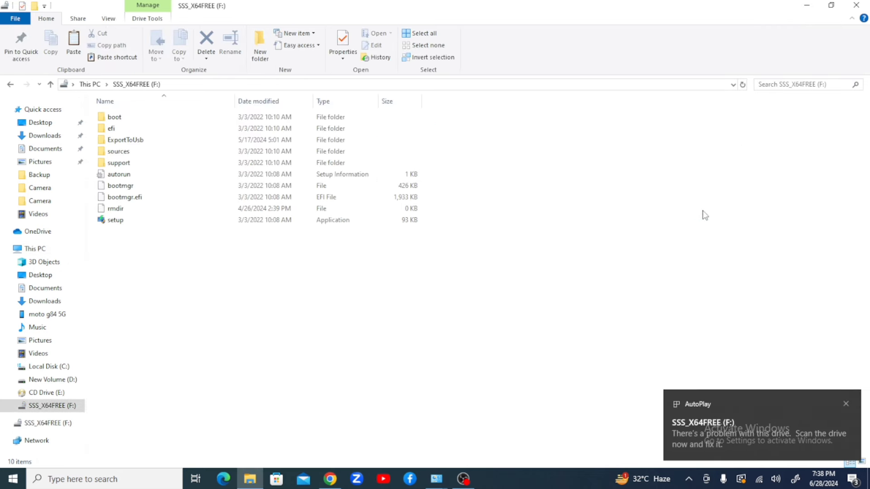
{"action": "left_click", "coordinate": [10, 84]}
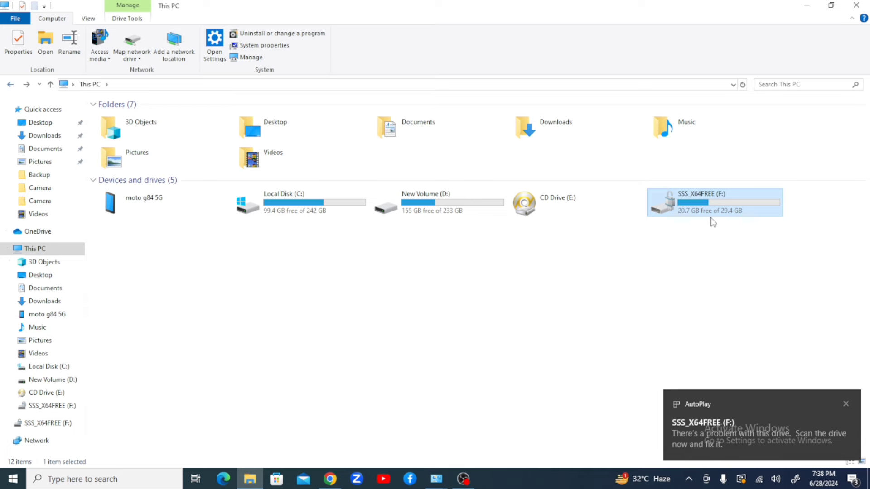
{"action": "right_click", "coordinate": [706, 204]}
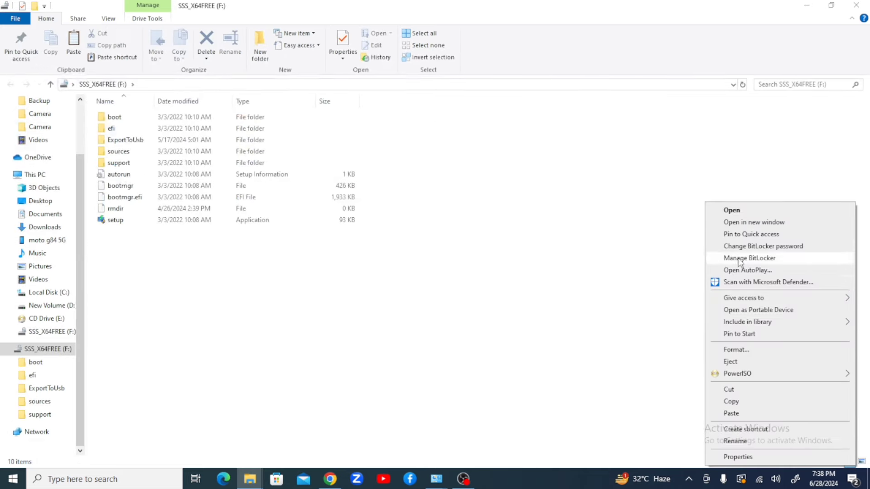
{"action": "left_click", "coordinate": [732, 361]}
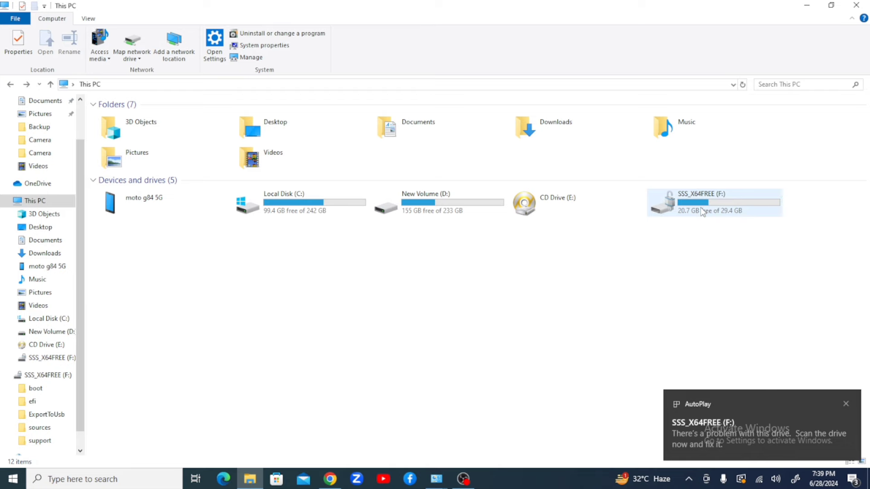
Check the contents of the reconnected F: drive, close the extra drive window and refresh This PC
{"action": "double_click", "coordinate": [701, 211]}
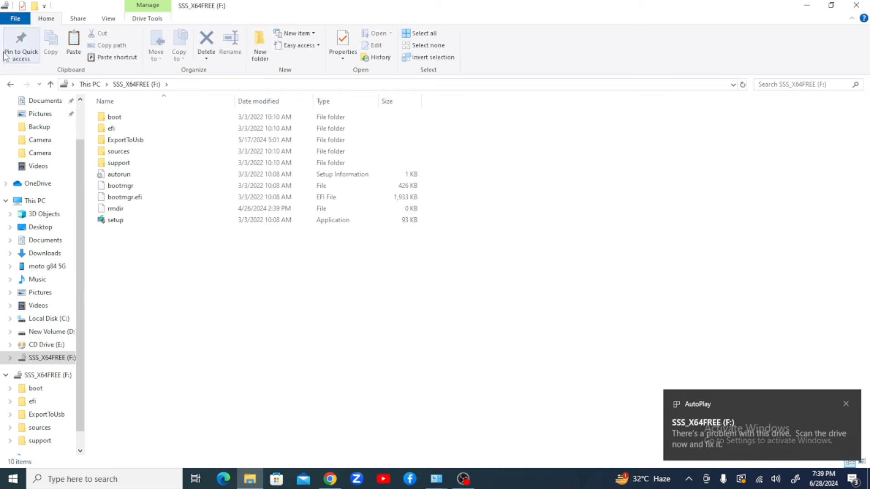
{"action": "left_click", "coordinate": [8, 85]}
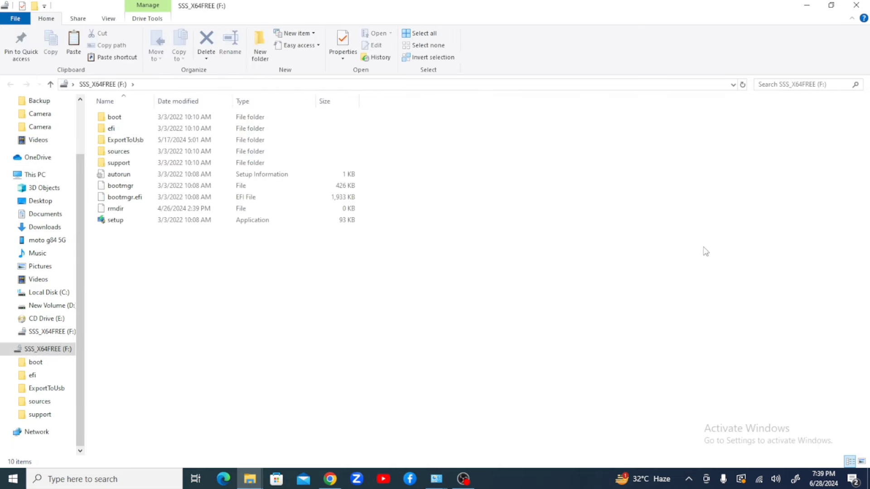
{"action": "left_click", "coordinate": [856, 6]}
{"action": "right_click", "coordinate": [544, 320]}
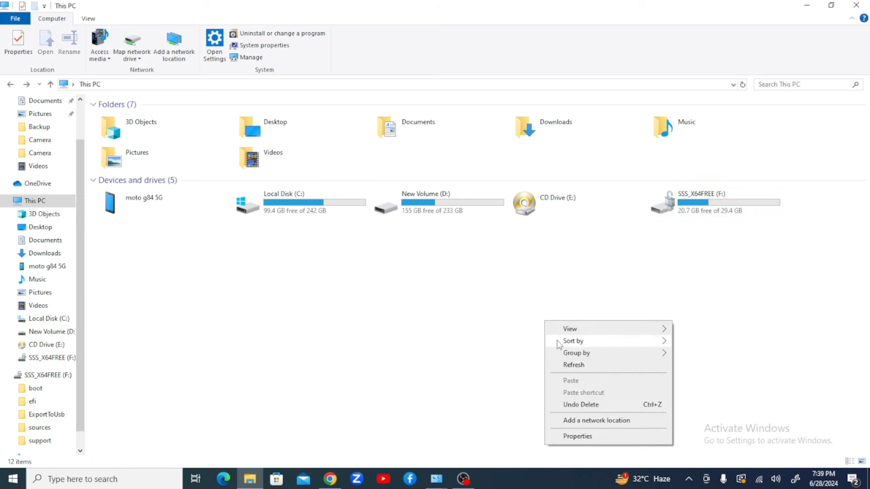
{"action": "left_click", "coordinate": [569, 364]}
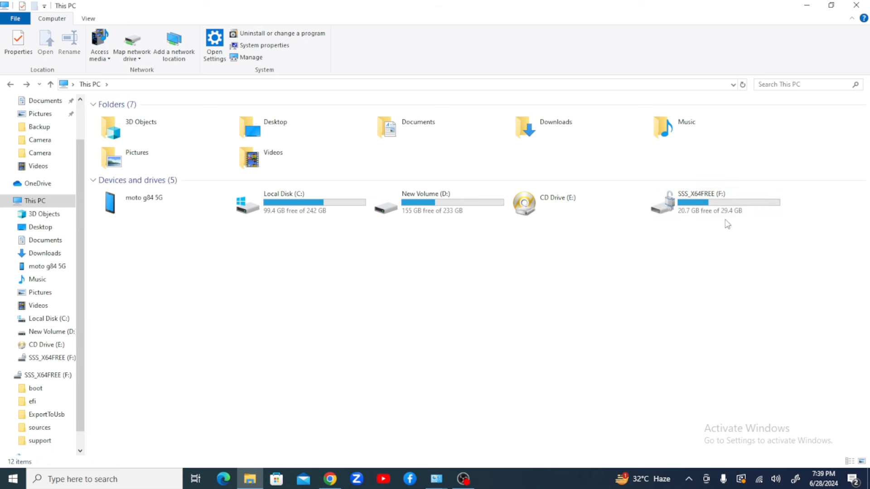
Locate the saved BitLocker recovery key text file in the Documents folder and return to This PC
{"action": "key", "text": "Down"}
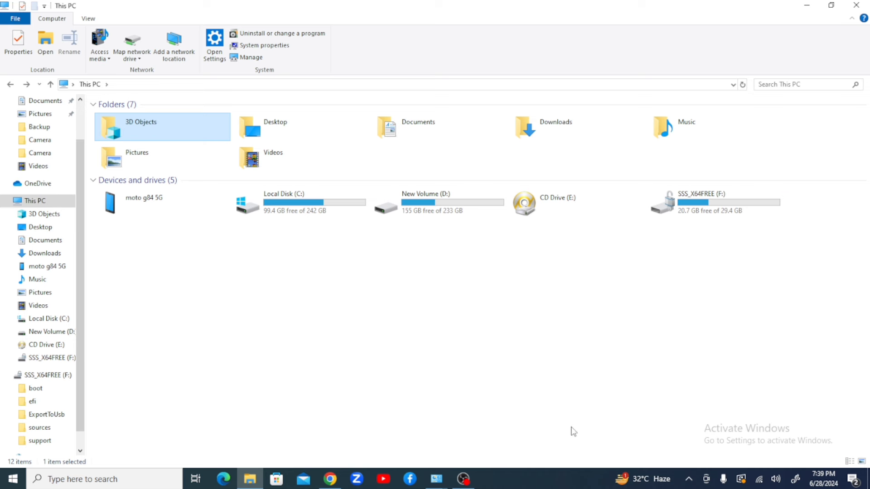
{"action": "double_click", "coordinate": [428, 132]}
{"action": "left_click", "coordinate": [139, 168]}
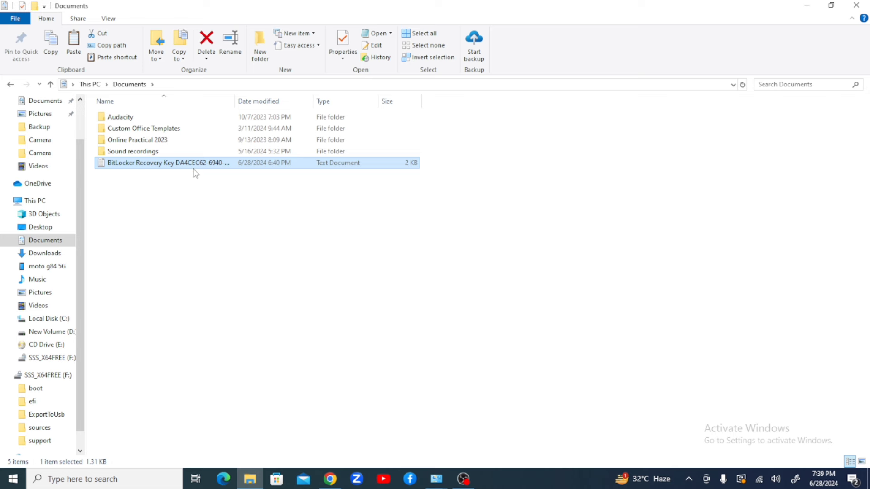
{"action": "key", "text": "alt+Left"}
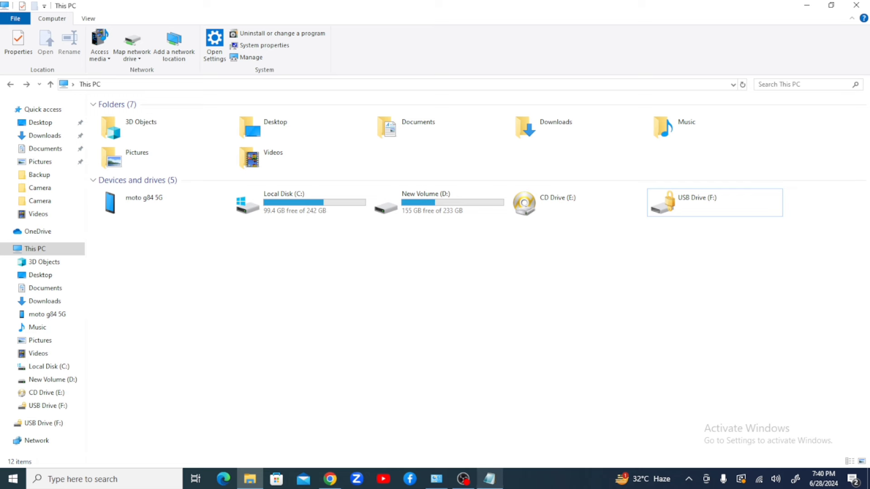
Switch to Notepad, copy the recovery key from the saved BitLocker file and minimize the window
{"action": "left_click", "coordinate": [489, 479]}
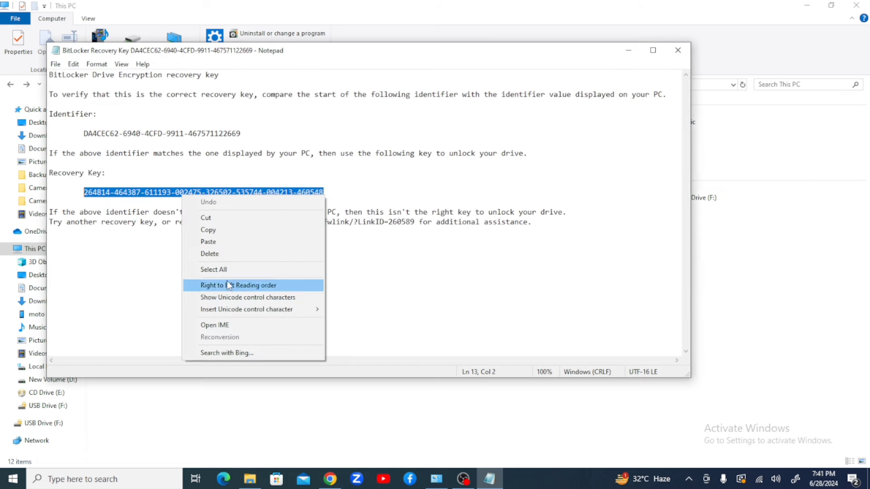
{"action": "left_click", "coordinate": [212, 230]}
{"action": "left_click", "coordinate": [621, 50]}
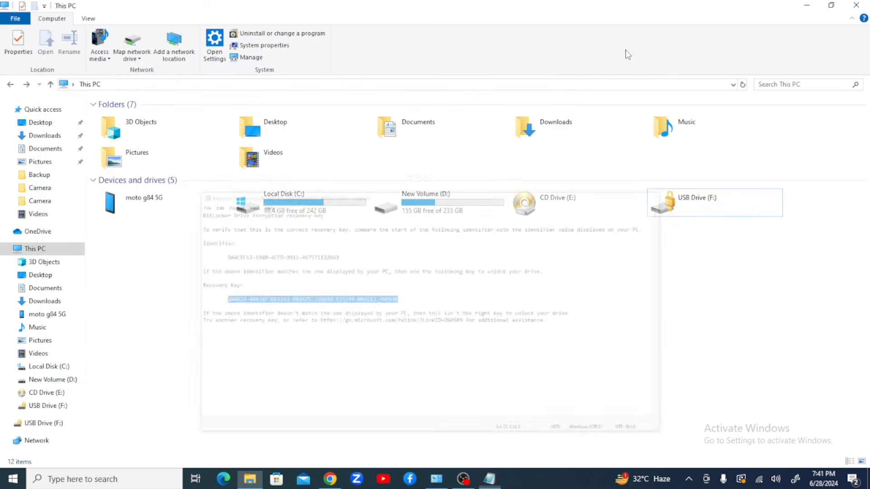
Unlock the F: drive by pasting the copied recovery key instead of the password, and close the BitLocker management window
{"action": "double_click", "coordinate": [695, 205]}
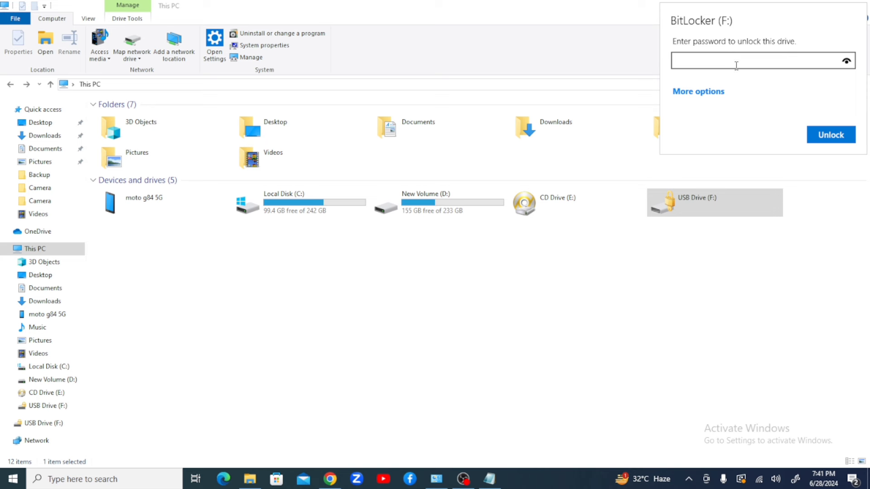
{"action": "left_click", "coordinate": [697, 92]}
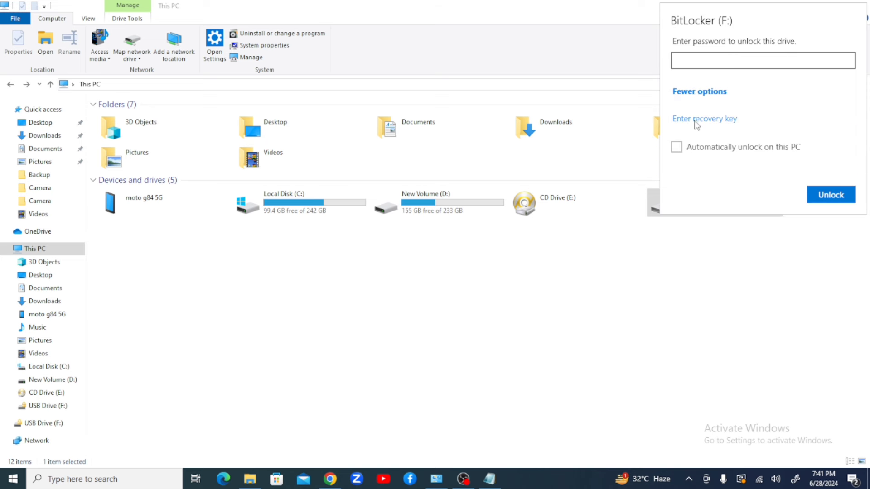
{"action": "left_click", "coordinate": [696, 119]}
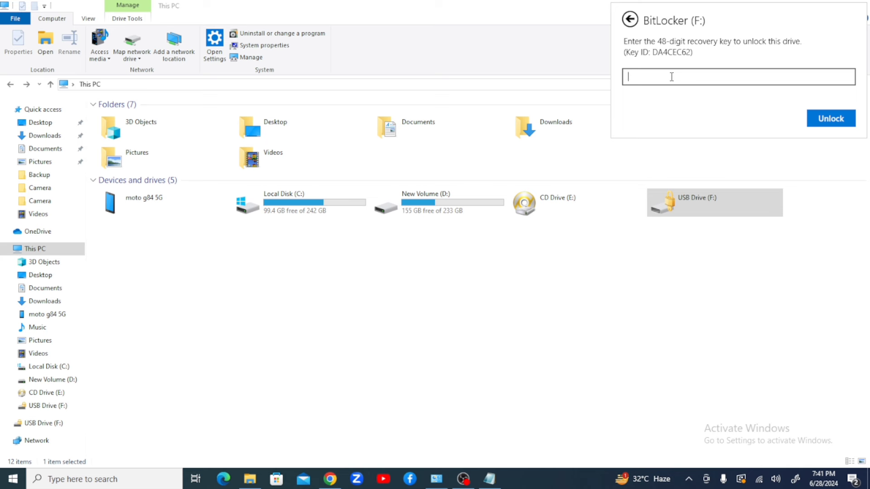
{"action": "key", "text": "ctrl+v"}
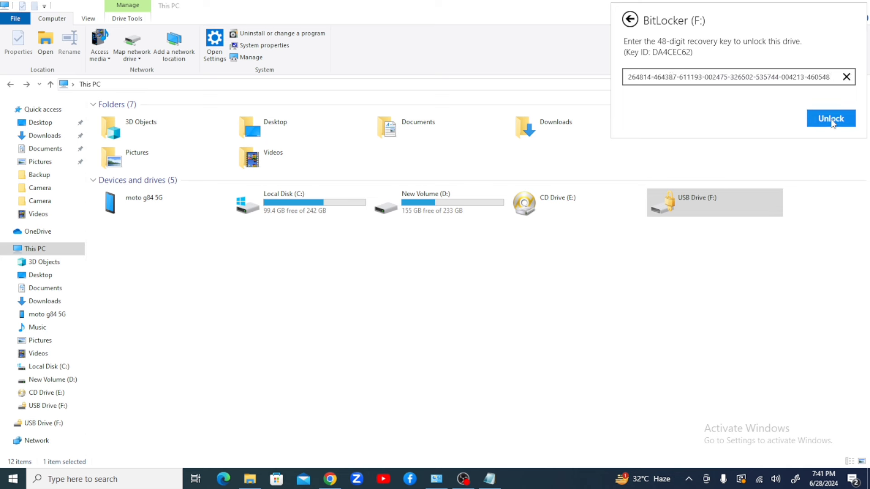
{"action": "left_click", "coordinate": [838, 125]}
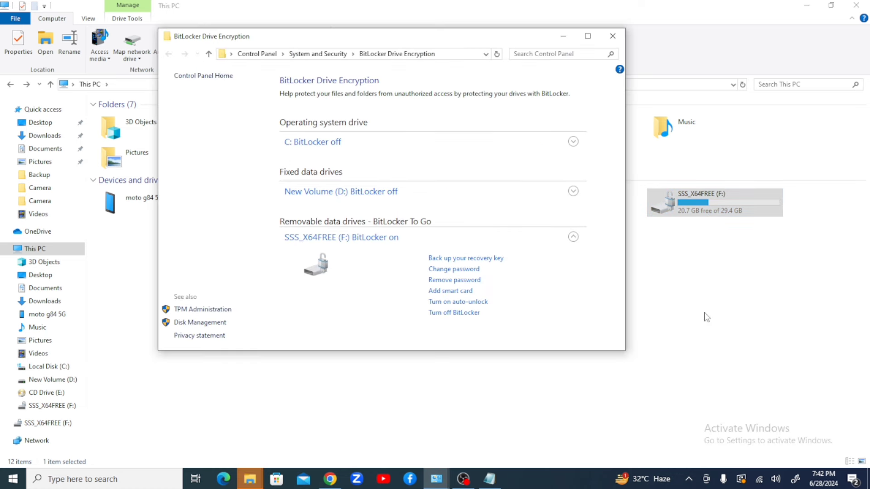
{"action": "left_click", "coordinate": [613, 36]}
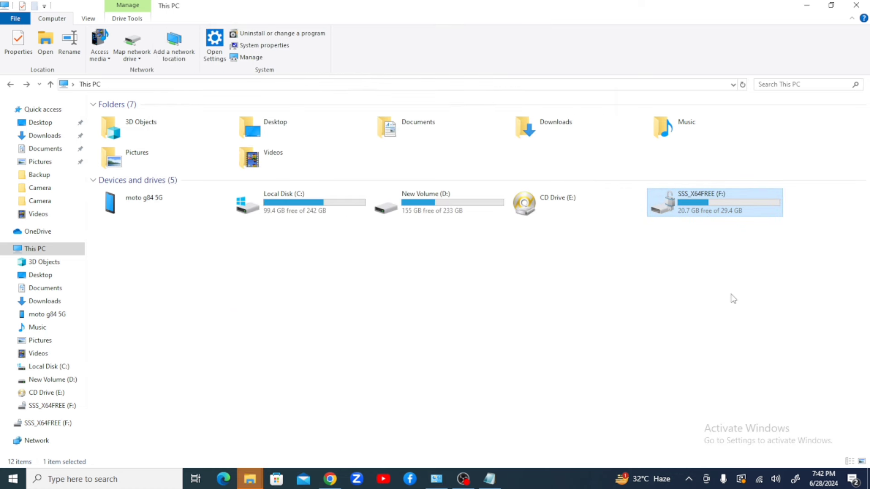
View the forgotten-password reset form in the F: drive's BitLocker settings, cancel it without setting a password and close BitLocker management
{"action": "right_click", "coordinate": [697, 205]}
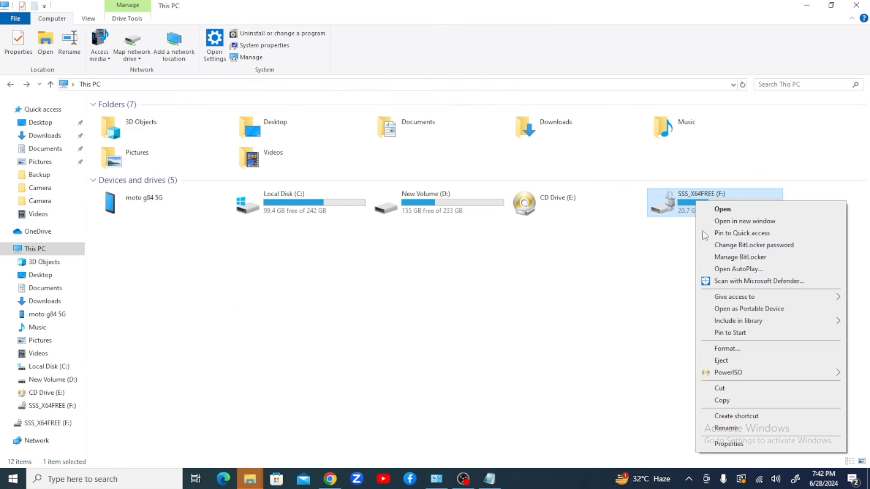
{"action": "left_click", "coordinate": [730, 258]}
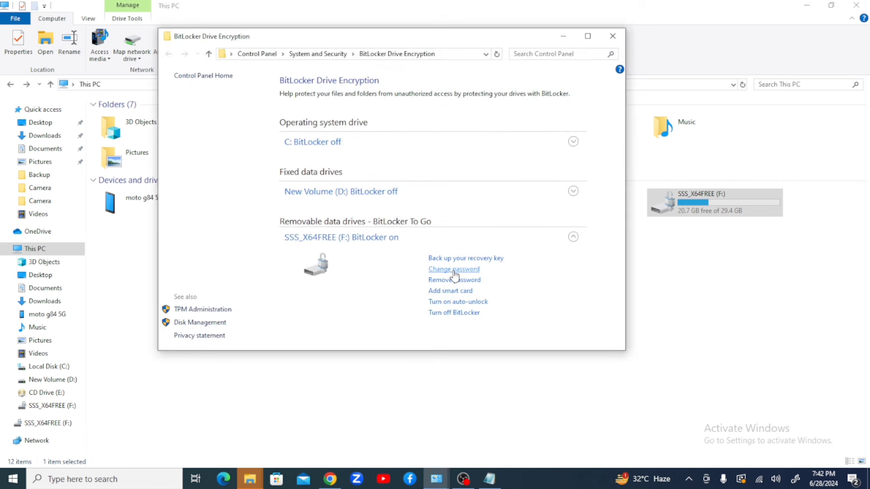
{"action": "left_click", "coordinate": [454, 271]}
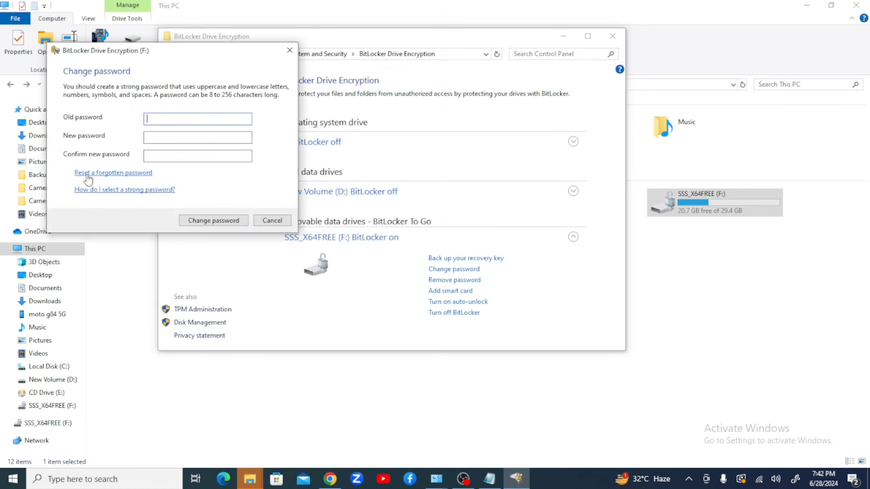
{"action": "left_click", "coordinate": [136, 176]}
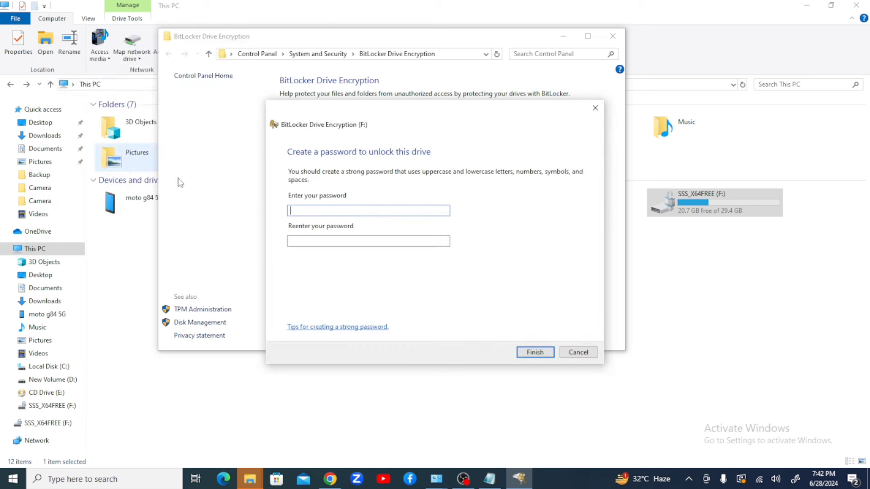
{"action": "left_click", "coordinate": [321, 242]}
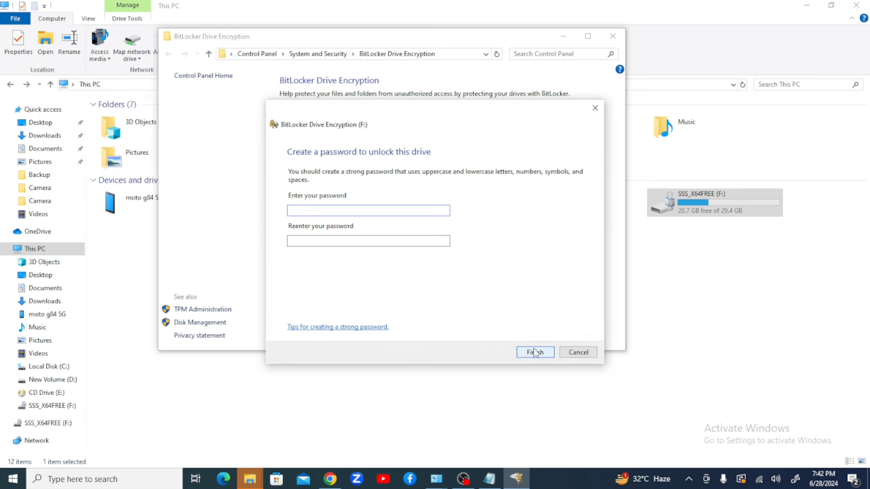
{"action": "left_click", "coordinate": [580, 353]}
{"action": "left_click", "coordinate": [612, 36]}
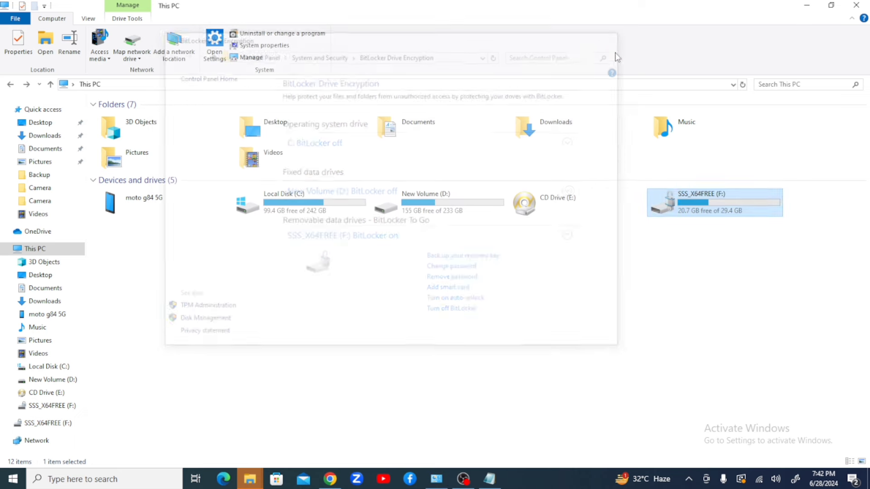
Check the contents of the unlocked F: drive, close its window and refresh the desktop
{"action": "left_click", "coordinate": [594, 331]}
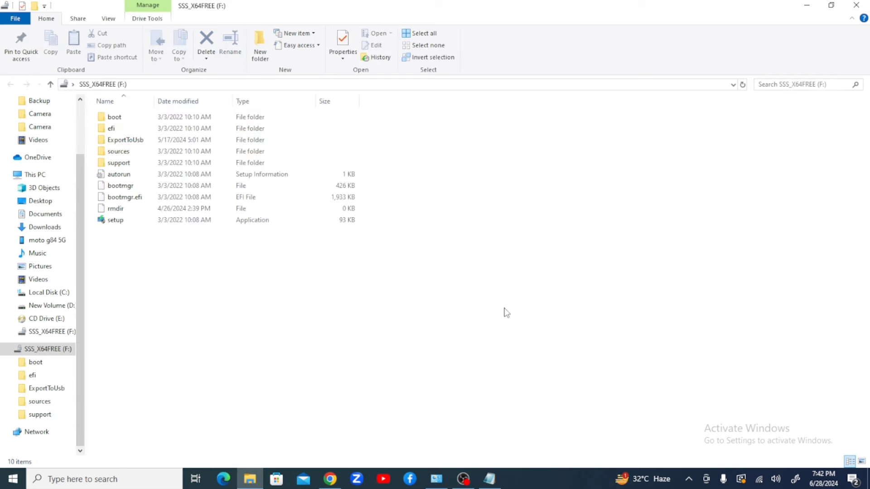
{"action": "left_click", "coordinate": [856, 5]}
{"action": "right_click", "coordinate": [304, 111]}
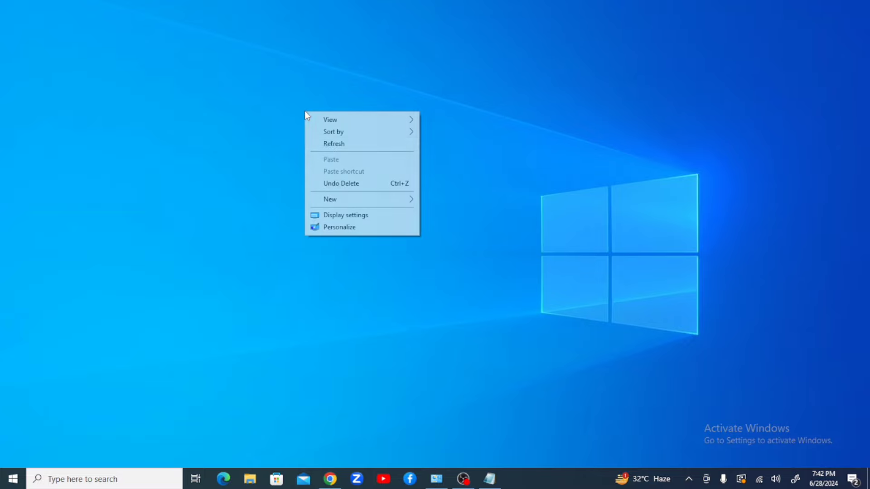
{"action": "left_click", "coordinate": [332, 143]}
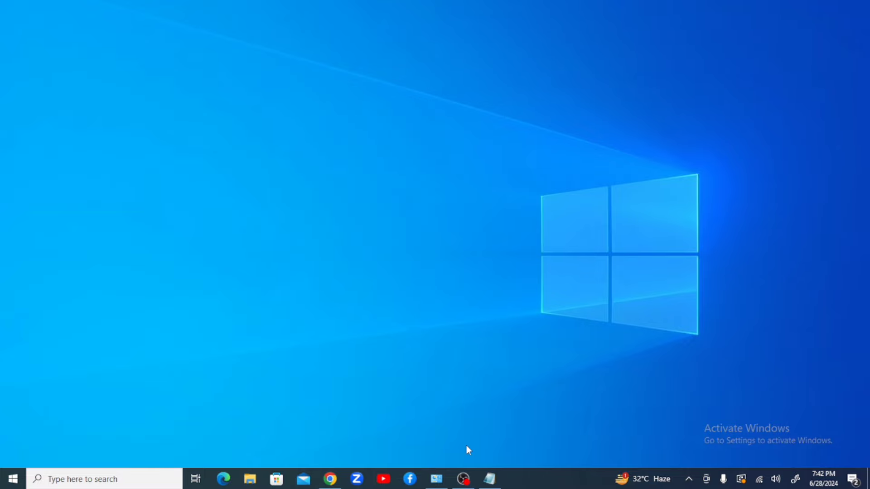
Bring back the BitLocker recovery key file in Notepad, close it and refresh the empty desktop
{"action": "left_click", "coordinate": [490, 479]}
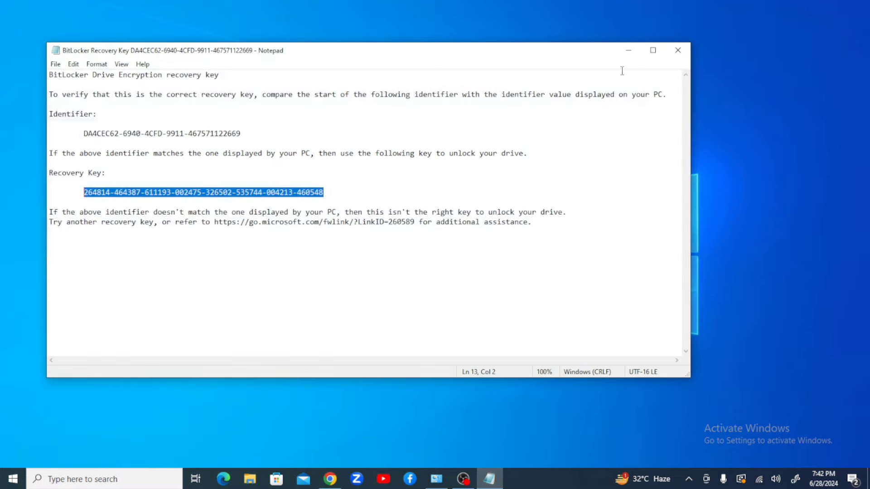
{"action": "left_click", "coordinate": [678, 56]}
{"action": "right_click", "coordinate": [287, 130]}
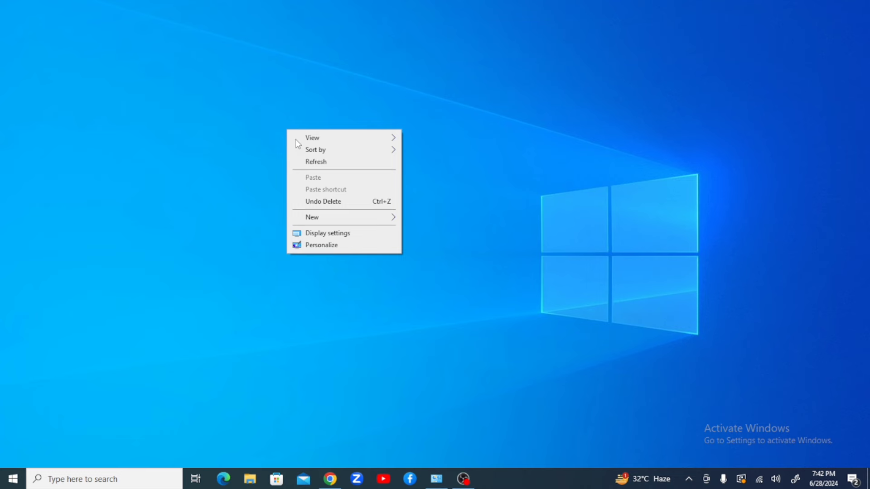
{"action": "left_click", "coordinate": [331, 163]}
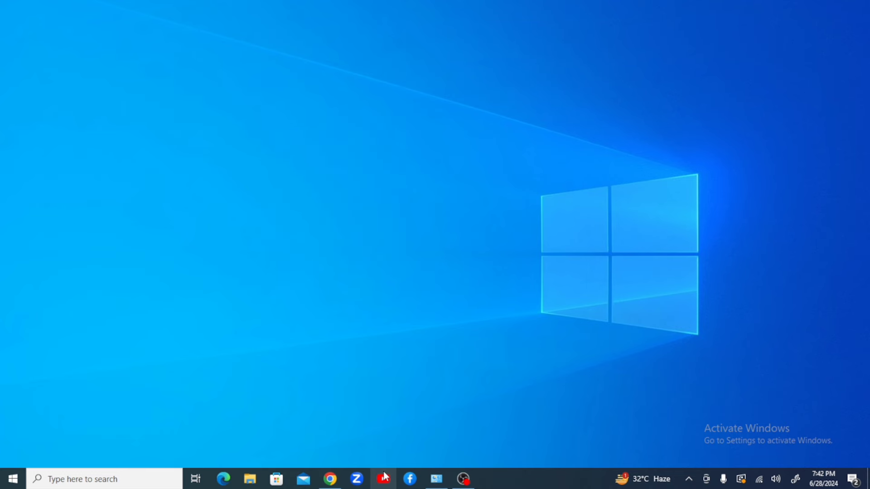